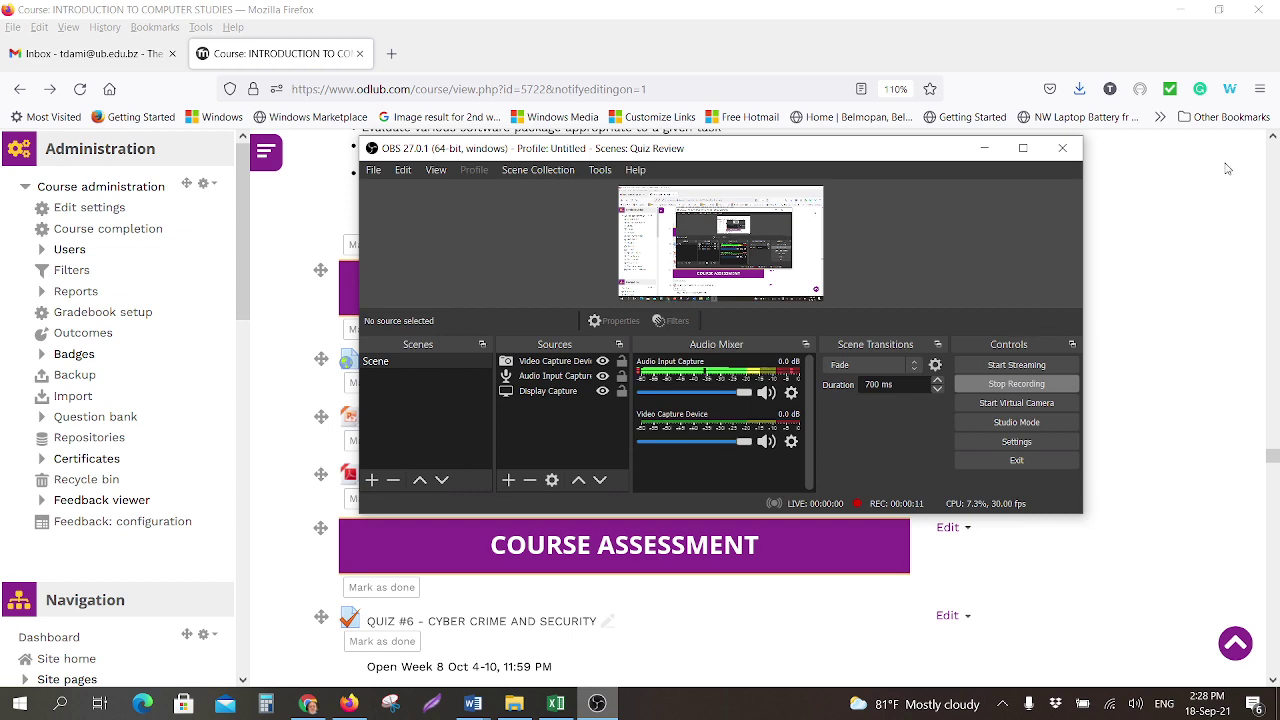
- Open the Excel Assignment #2 due Oct 24th from the Week 8 course assessment section
{"action": "left_click", "coordinate": [1158, 208]}
{"action": "scroll", "coordinate": [1022, 375], "scroll_direction": "up", "scroll_amount": 4}
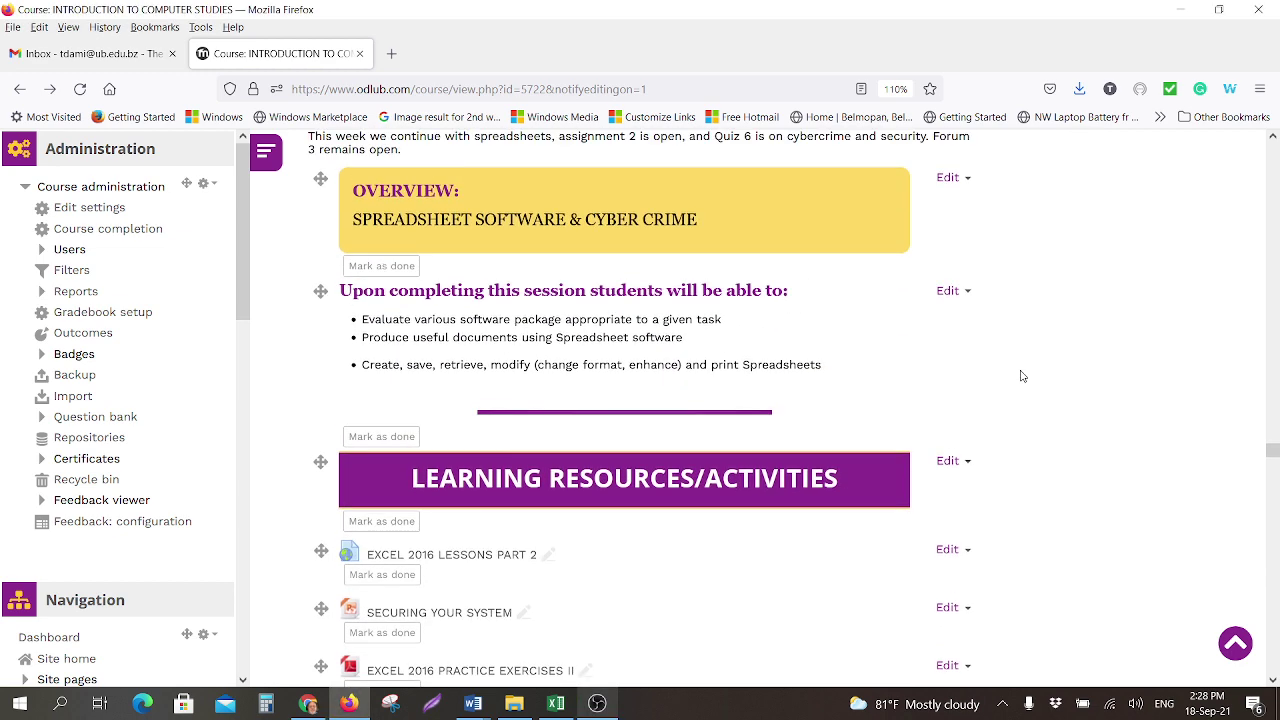
{"action": "scroll", "coordinate": [1022, 375], "scroll_direction": "down", "scroll_amount": 1}
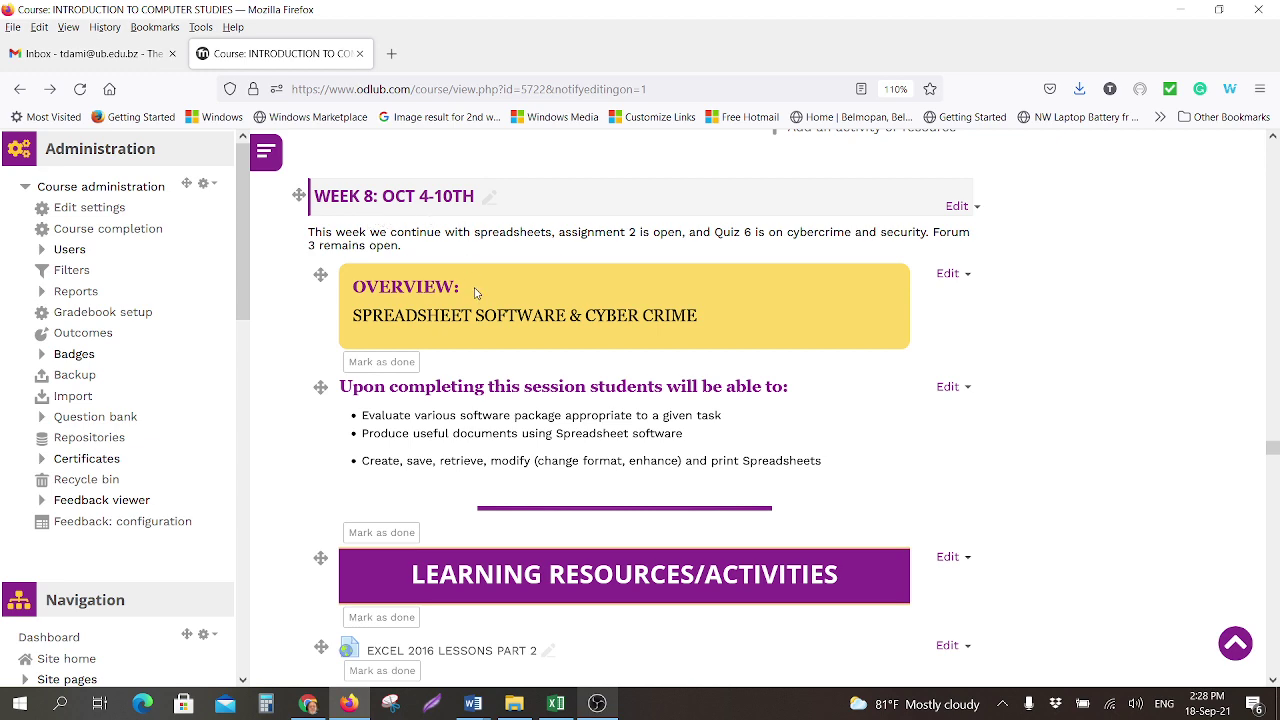
{"action": "scroll", "coordinate": [524, 413], "scroll_direction": "down", "scroll_amount": 4}
{"action": "scroll", "coordinate": [520, 412], "scroll_direction": "down", "scroll_amount": 2}
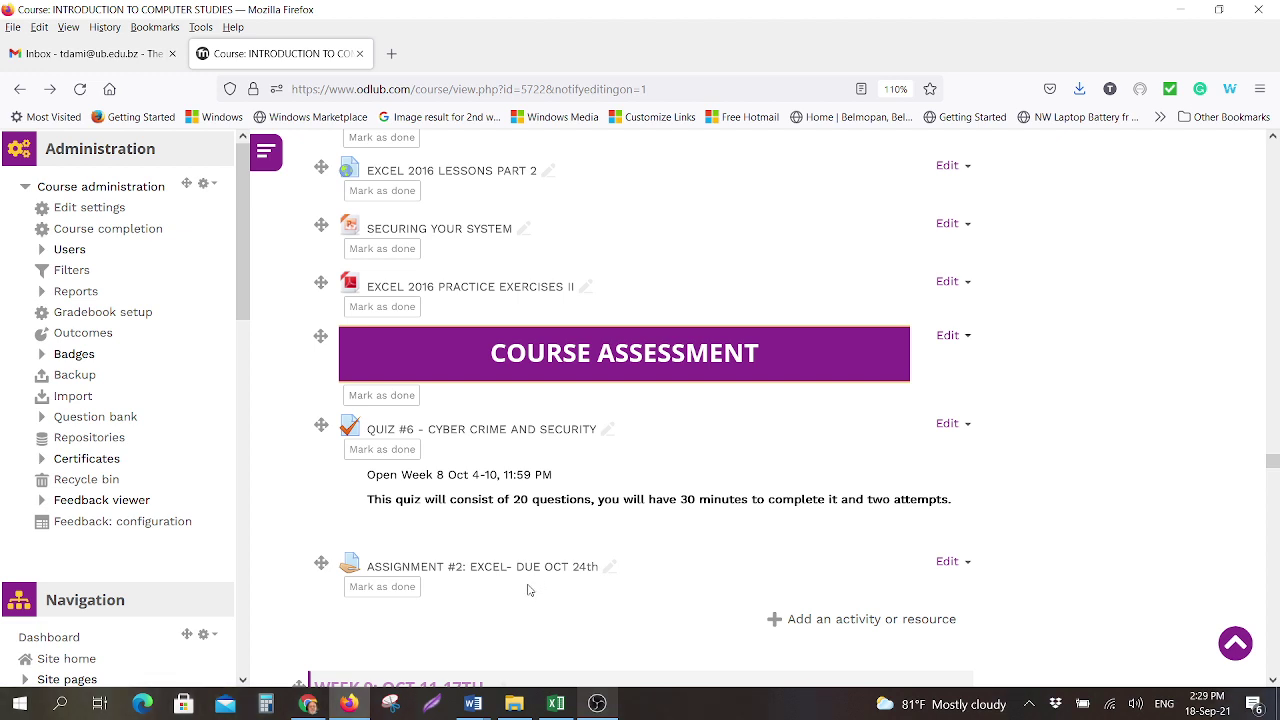
{"action": "left_click", "coordinate": [447, 571]}
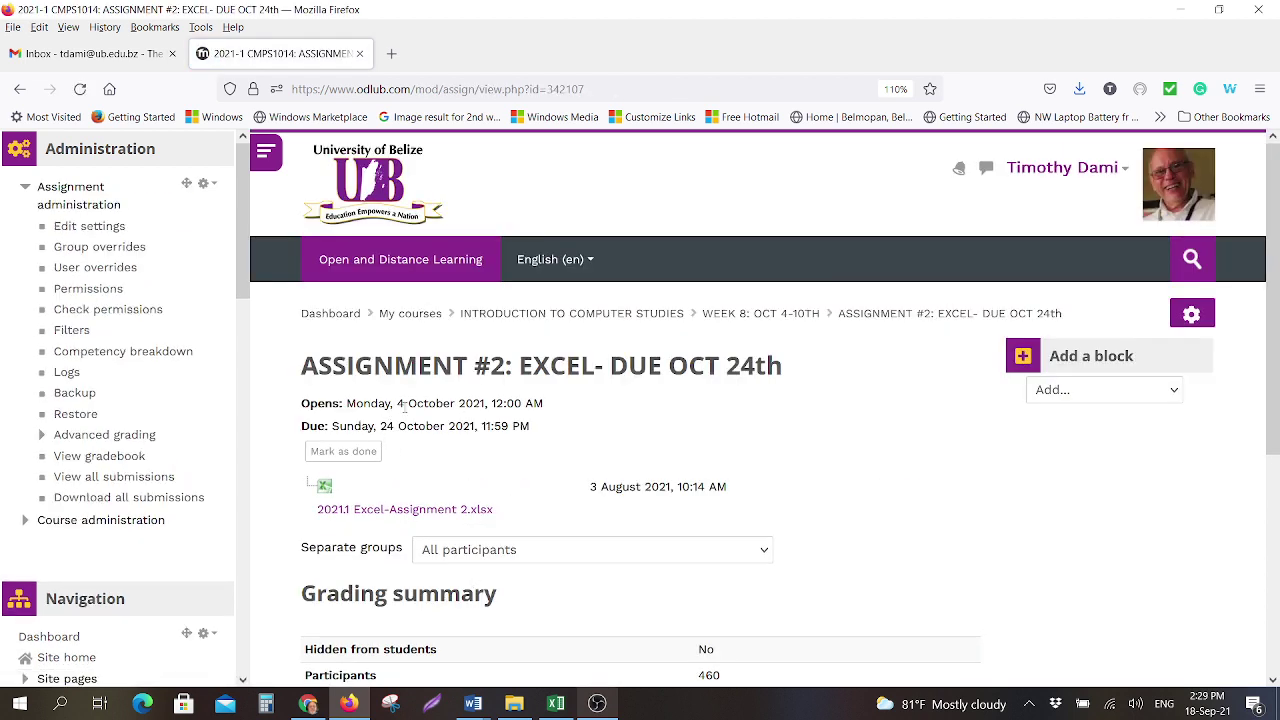
- Open the attached 2021.1 Excel-Assignment 2.xlsx with Excel 2016 and enable editing of the workbook
{"action": "scroll", "coordinate": [404, 406], "scroll_direction": "down", "scroll_amount": 2}
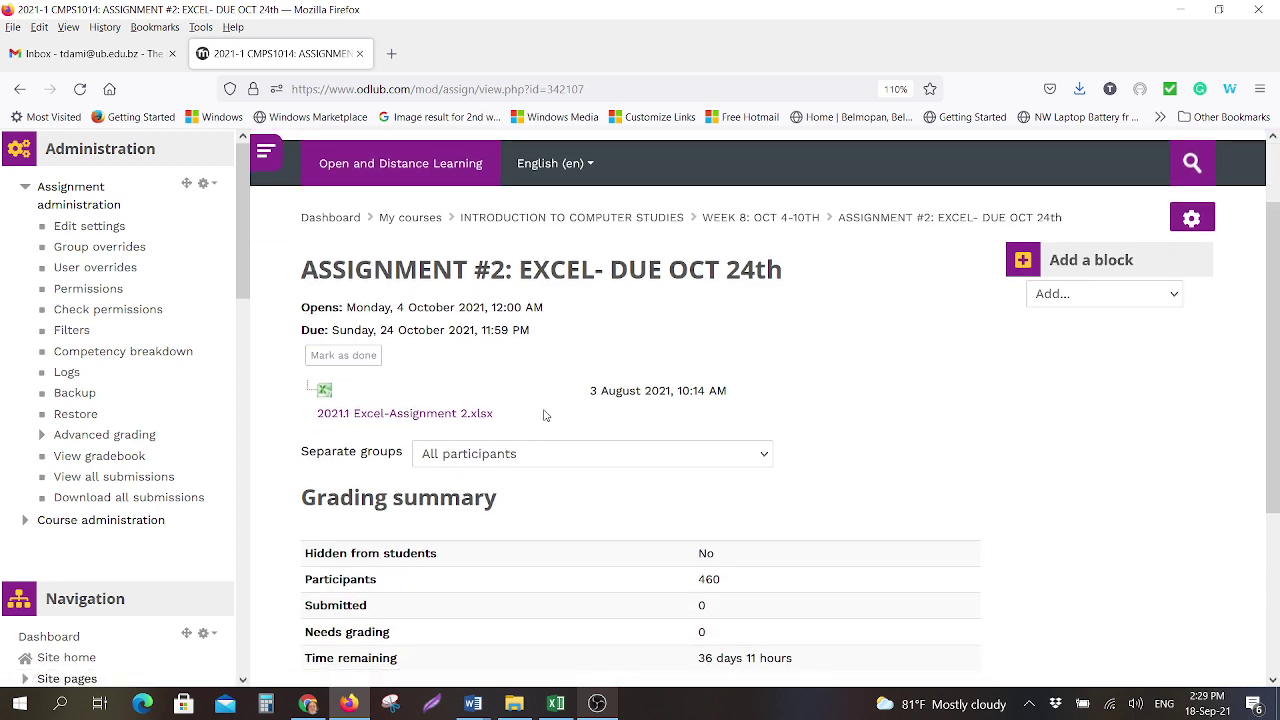
{"action": "scroll", "coordinate": [530, 405], "scroll_direction": "down", "scroll_amount": 2}
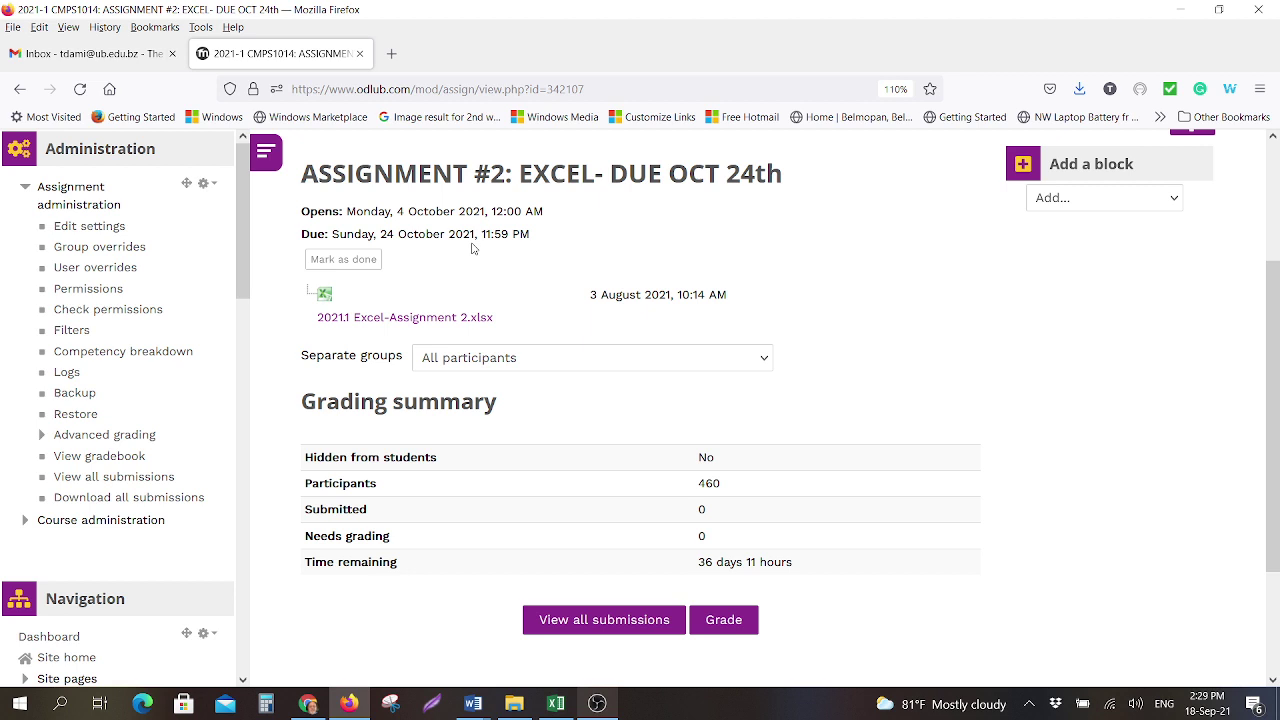
{"action": "left_click", "coordinate": [432, 320]}
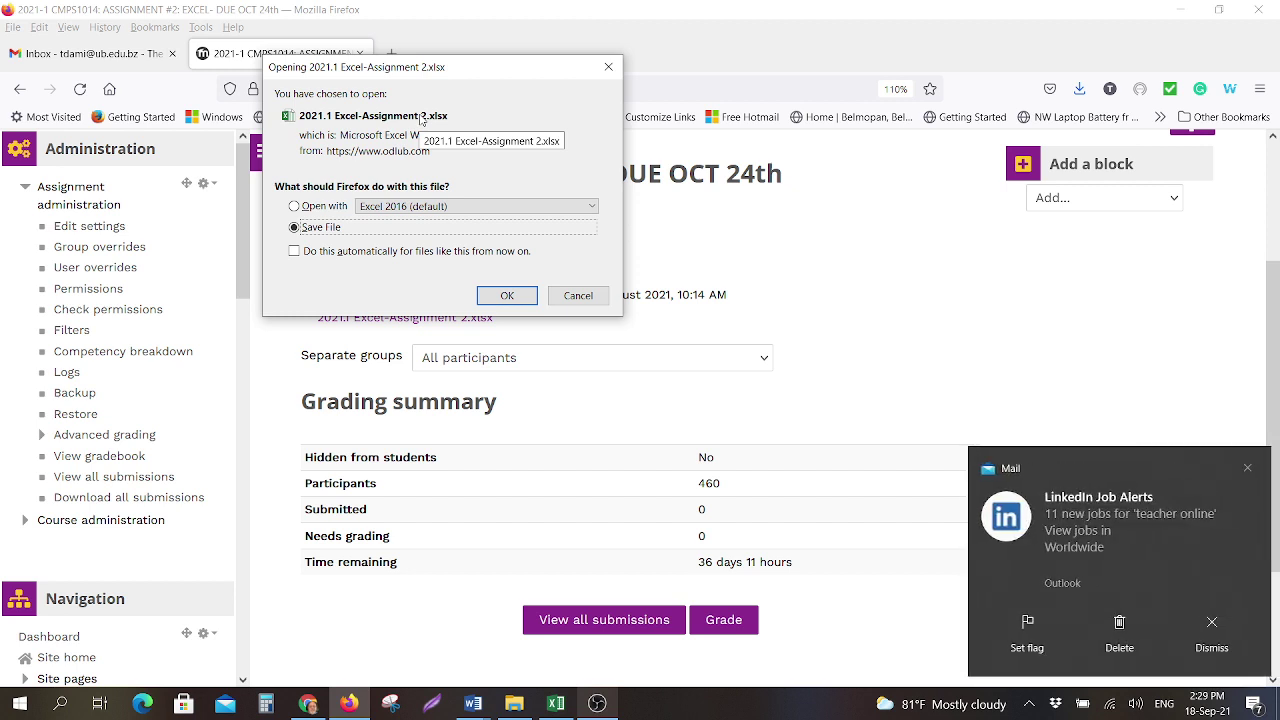
{"action": "left_click", "coordinate": [1126, 640]}
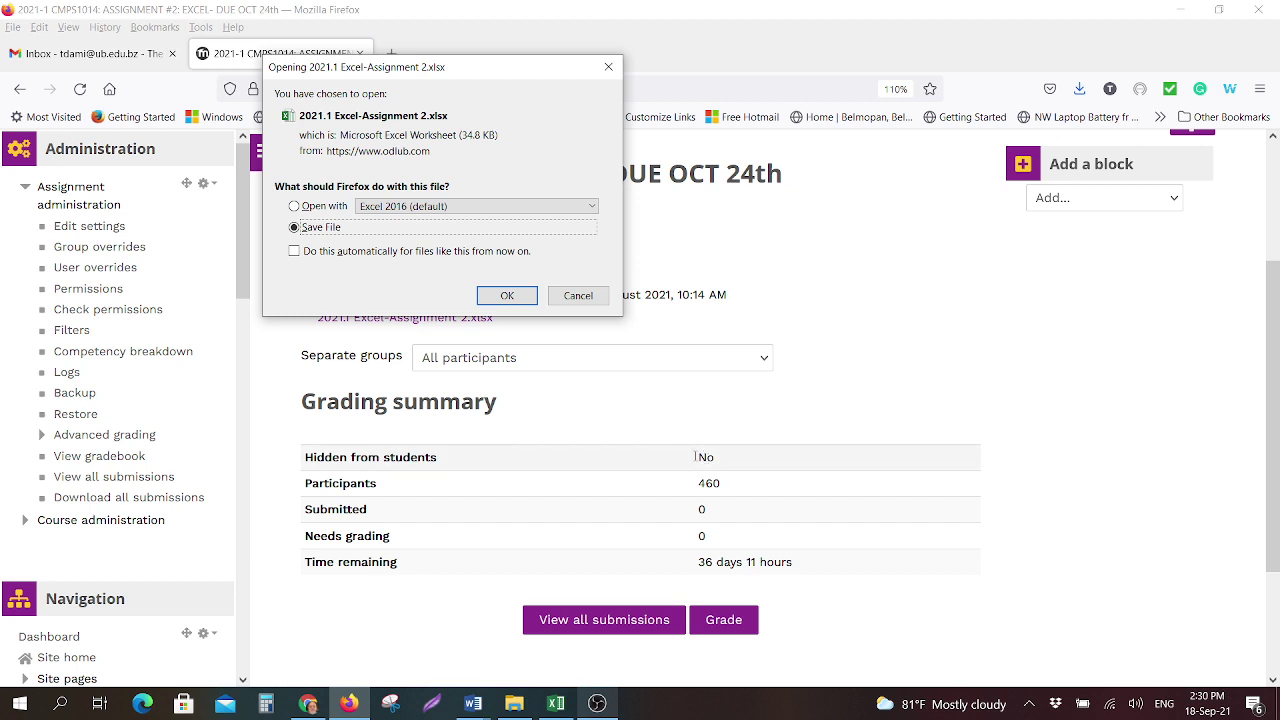
{"action": "left_click", "coordinate": [324, 207]}
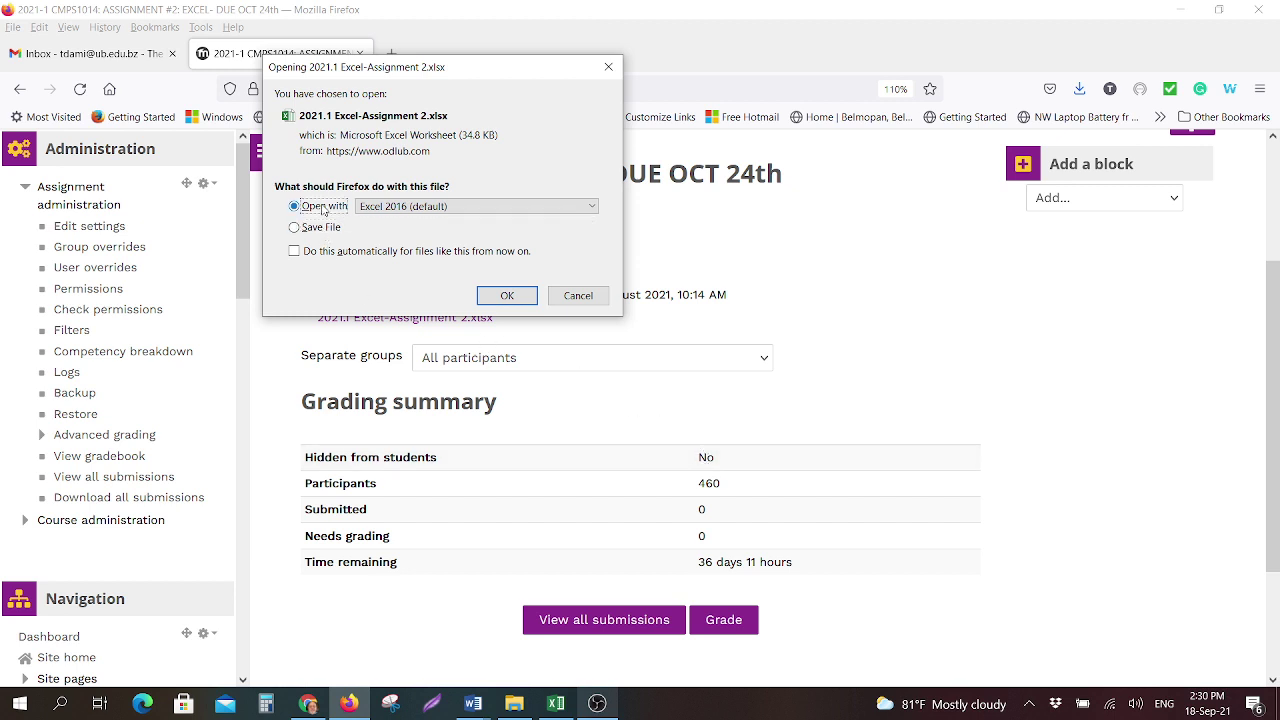
{"action": "left_click", "coordinate": [506, 296]}
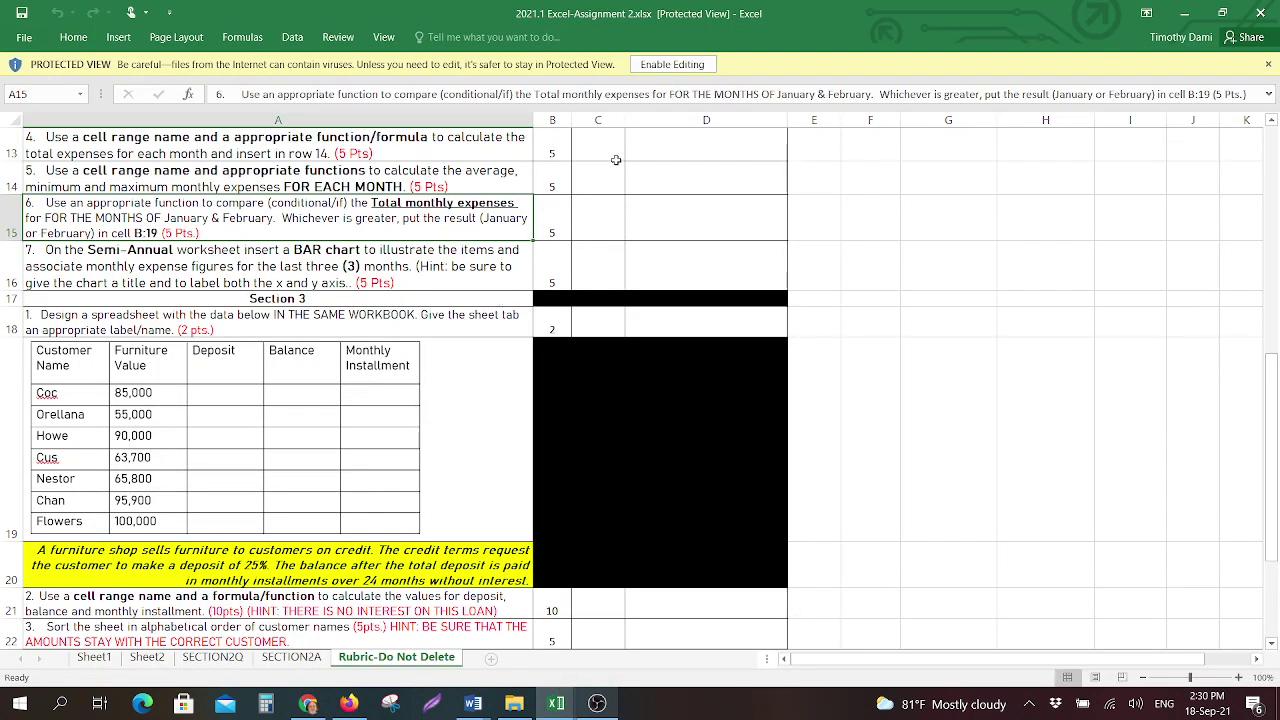
{"action": "left_click", "coordinate": [689, 66]}
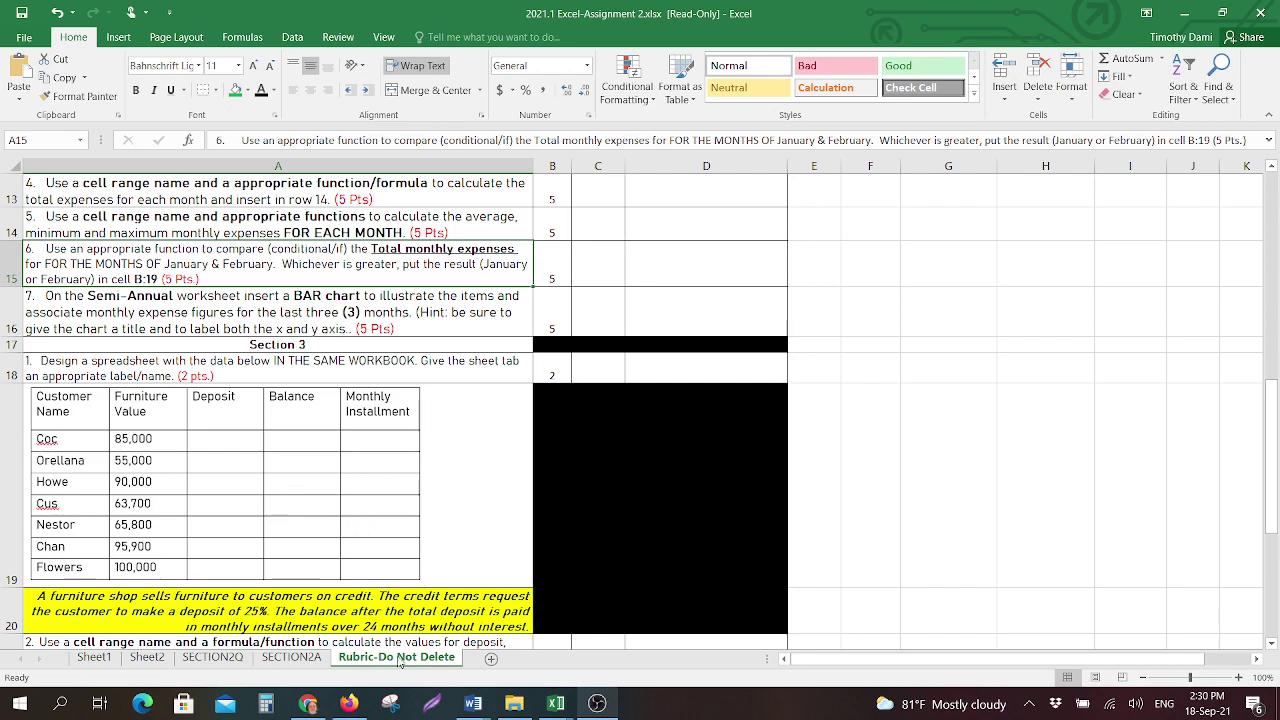
- Review the first Section 1 task on the rubric sheet against the donor data on Sheet2 and the headers on Sheet1
{"action": "scroll", "coordinate": [380, 595], "scroll_direction": "up", "scroll_amount": 10}
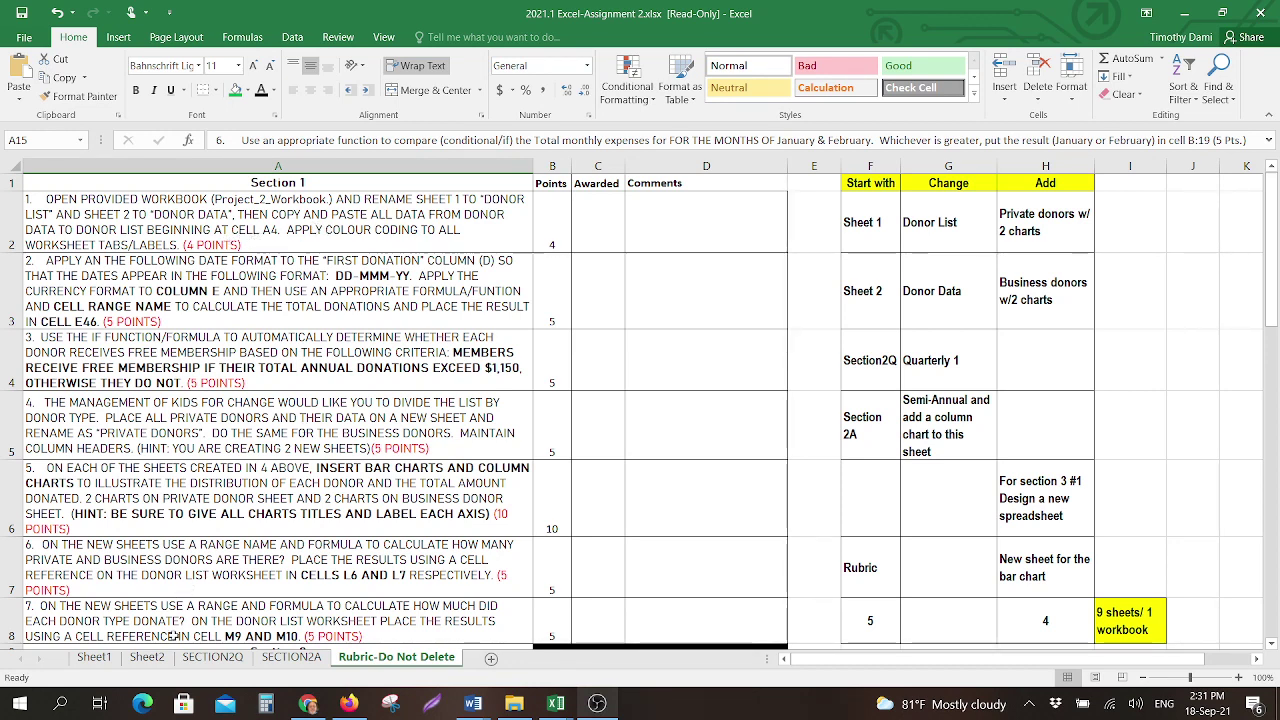
{"action": "left_click", "coordinate": [146, 657]}
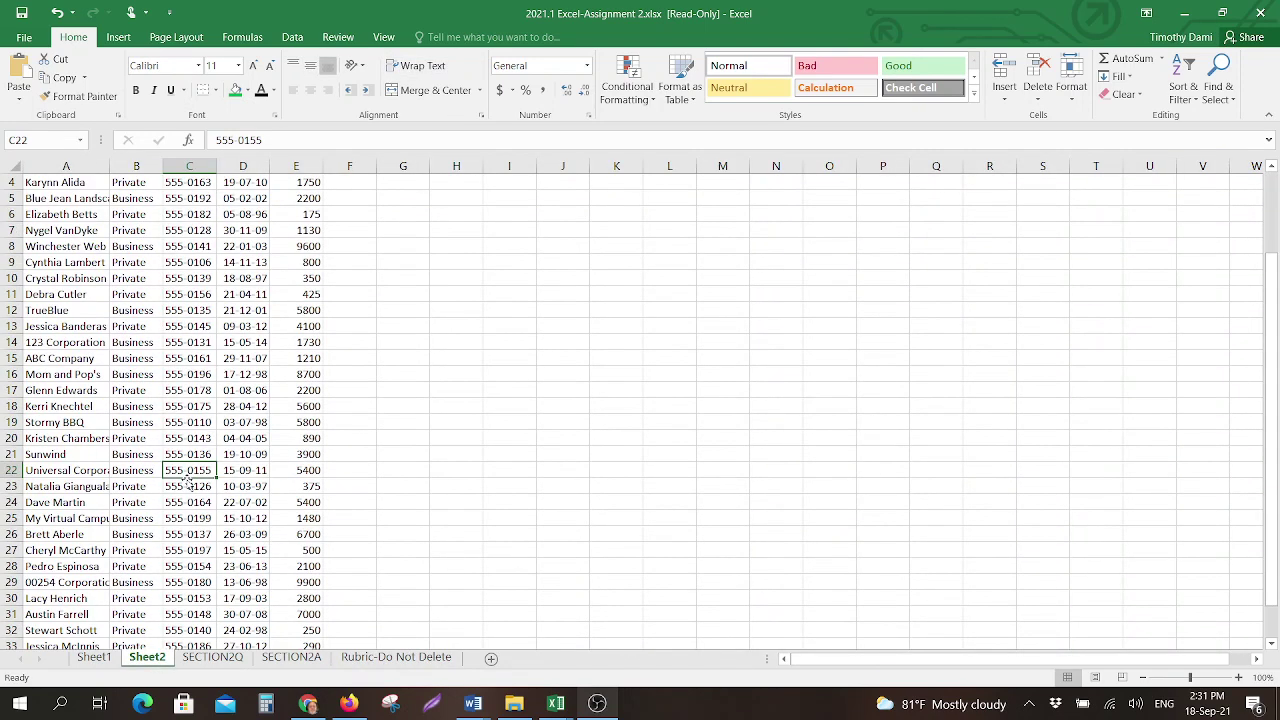
{"action": "scroll", "coordinate": [188, 481], "scroll_direction": "up", "scroll_amount": 1}
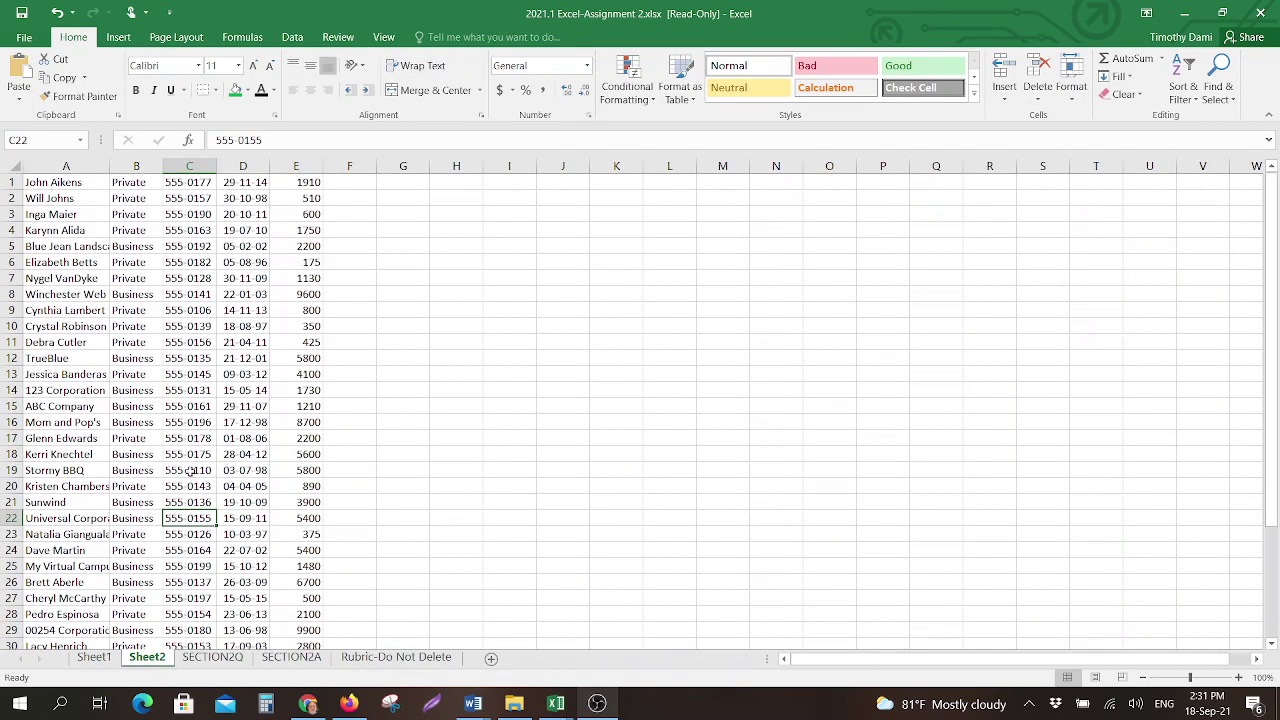
{"action": "left_click", "coordinate": [93, 657]}
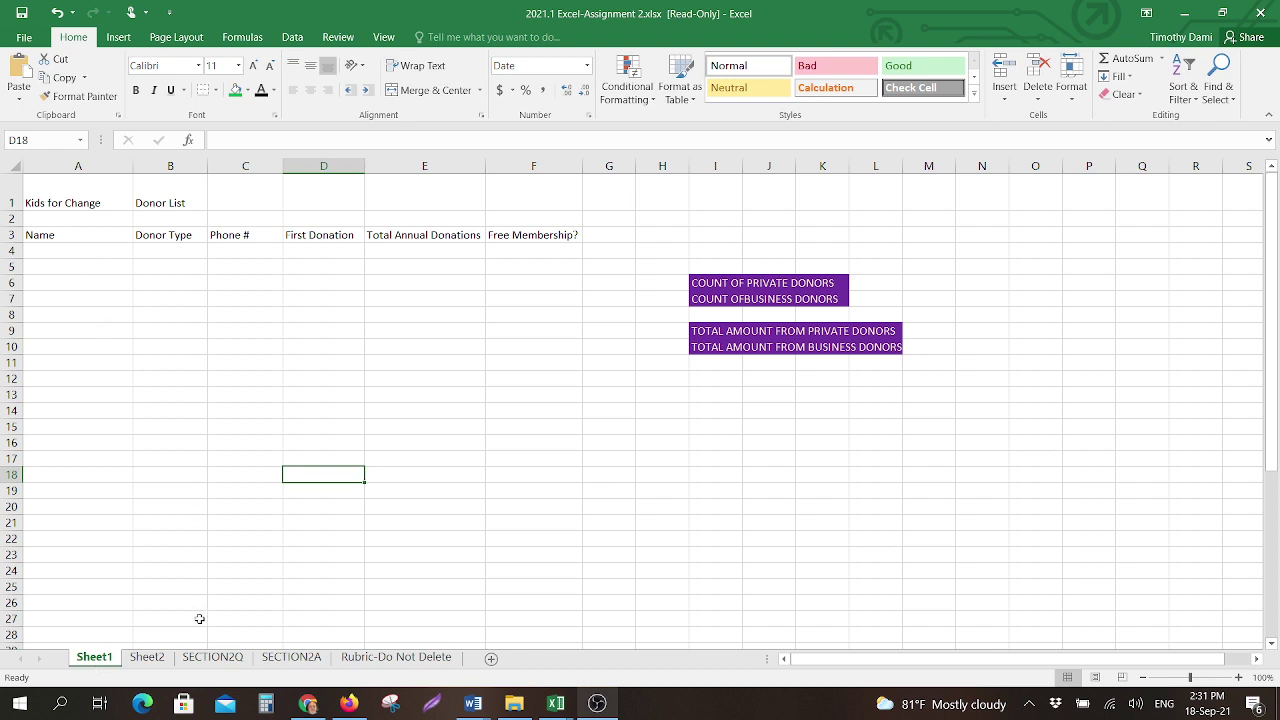
{"action": "left_click", "coordinate": [155, 662]}
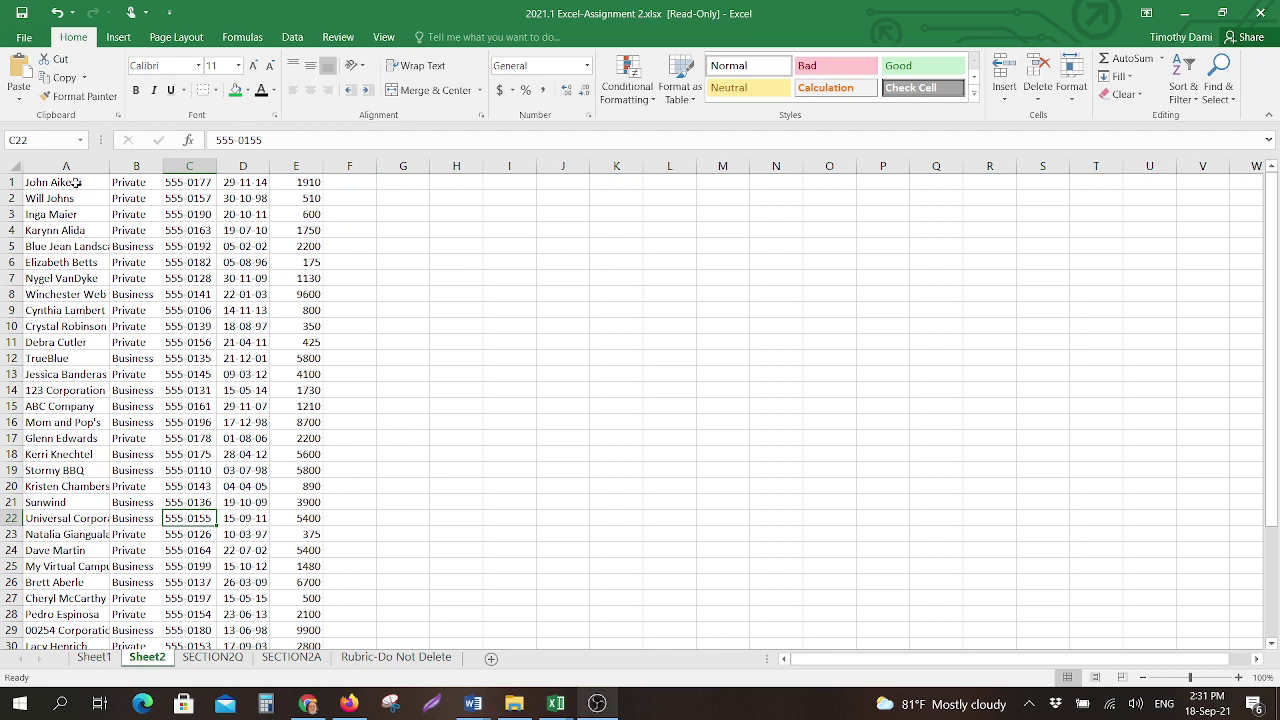
{"action": "left_click", "coordinate": [97, 660]}
{"action": "left_click", "coordinate": [89, 251]}
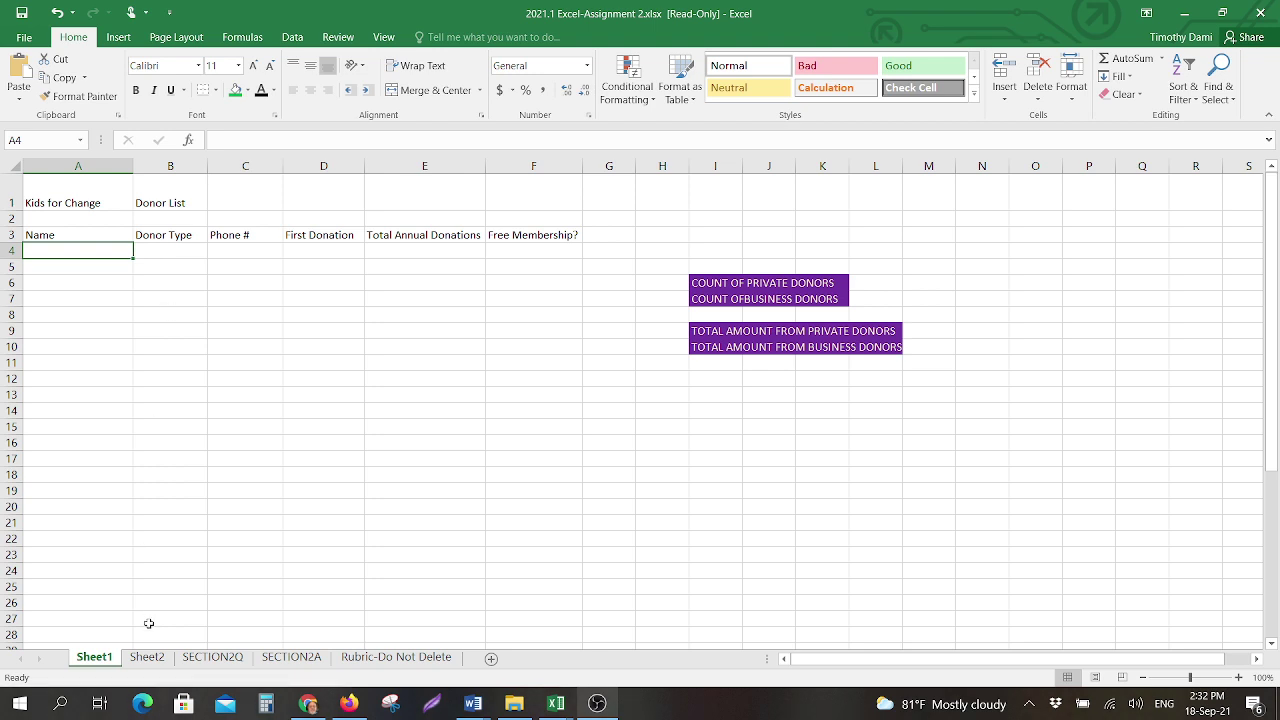
{"action": "left_click", "coordinate": [148, 660]}
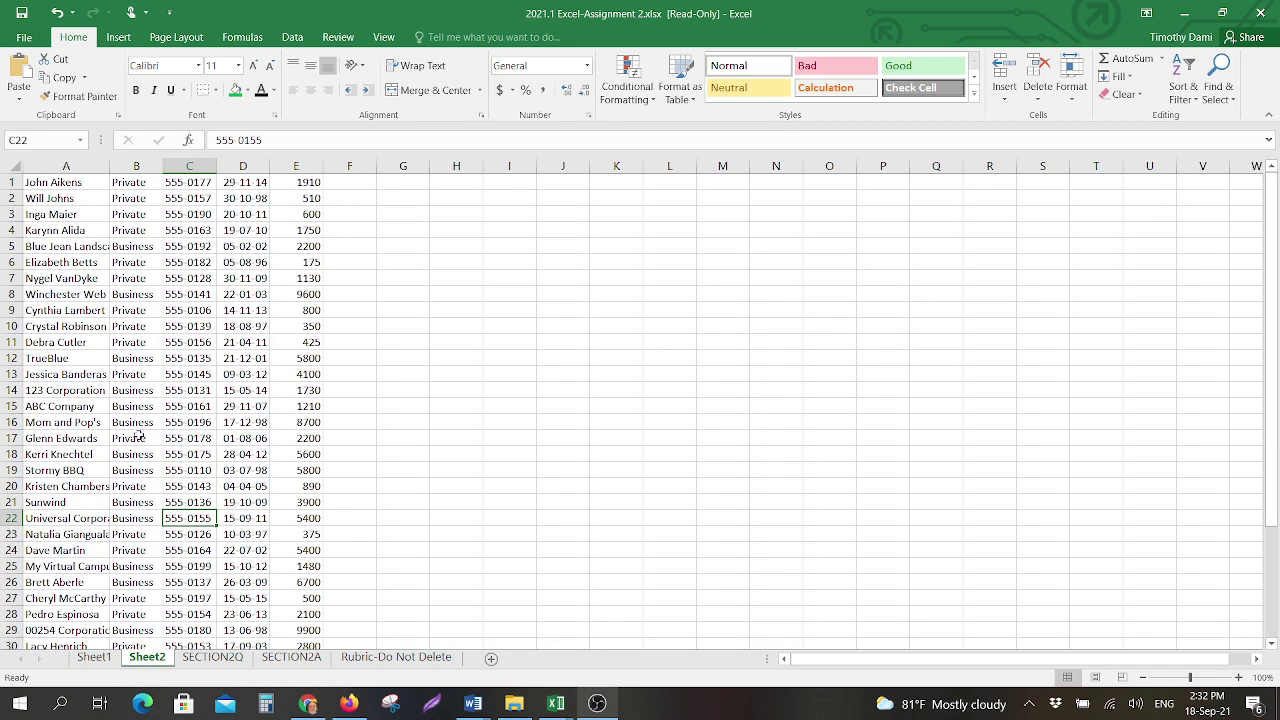
{"action": "left_click", "coordinate": [352, 660]}
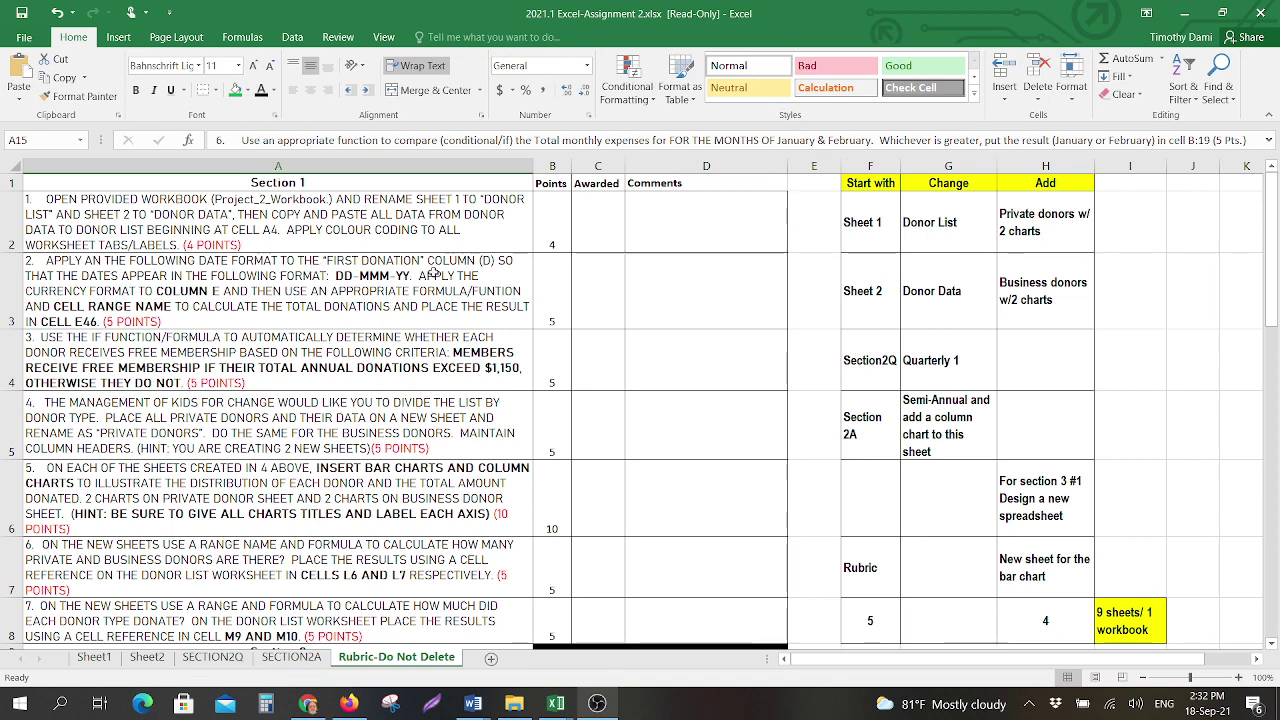
- Copy the first donor record, A1:E1 on Sheet2, into the donor list on Sheet1 starting at cell A4
{"action": "left_click", "coordinate": [147, 657]}
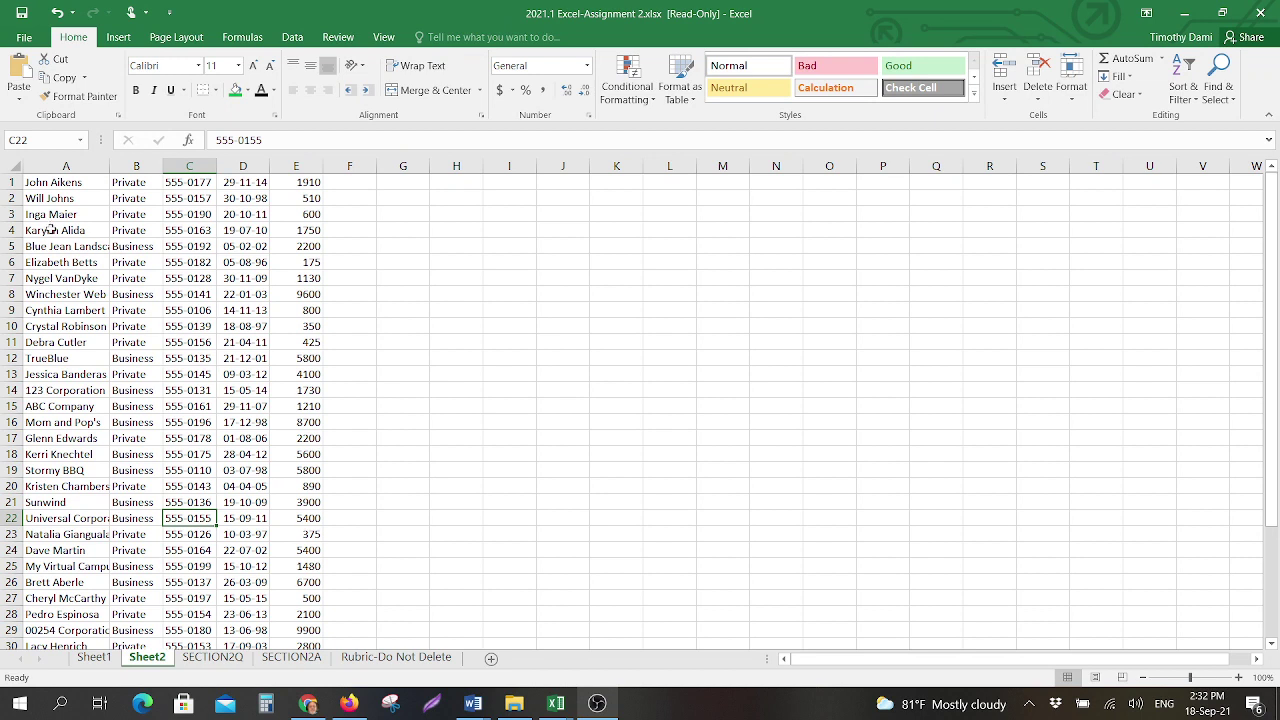
{"action": "left_click_drag", "start_coordinate": [60, 183], "coordinate": [291, 183]}
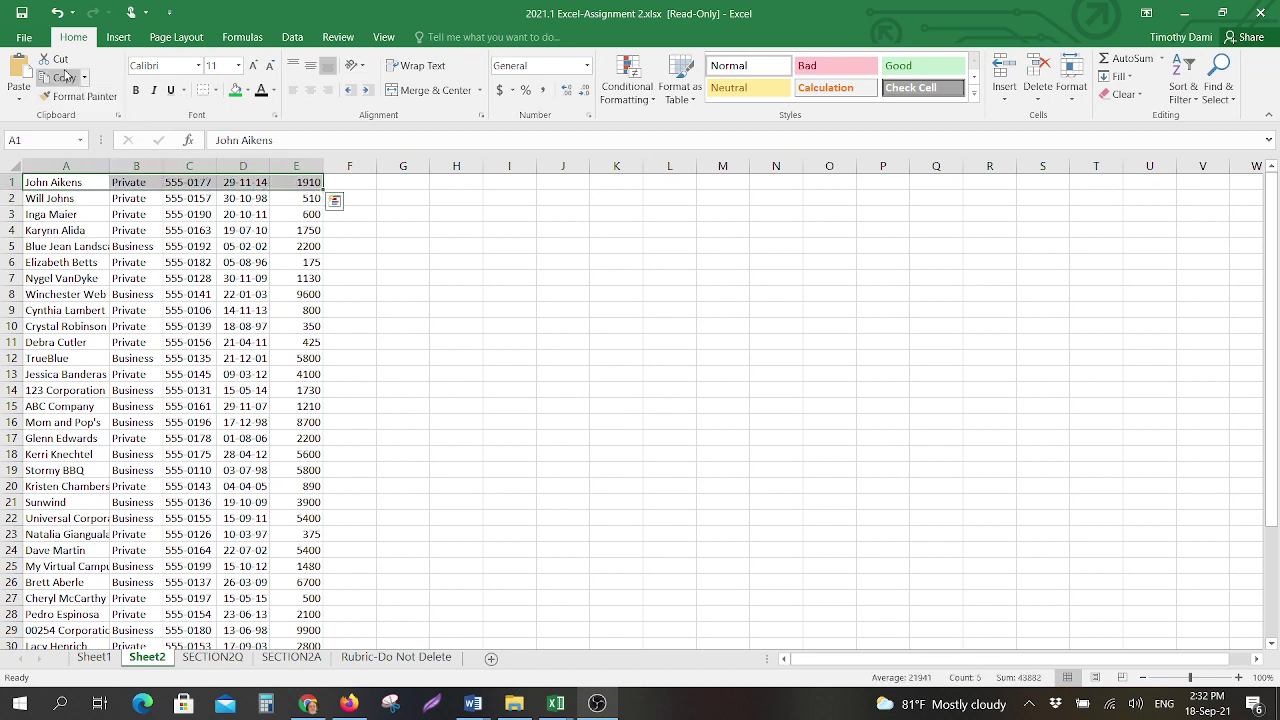
{"action": "left_click", "coordinate": [64, 77]}
{"action": "left_click", "coordinate": [94, 657]}
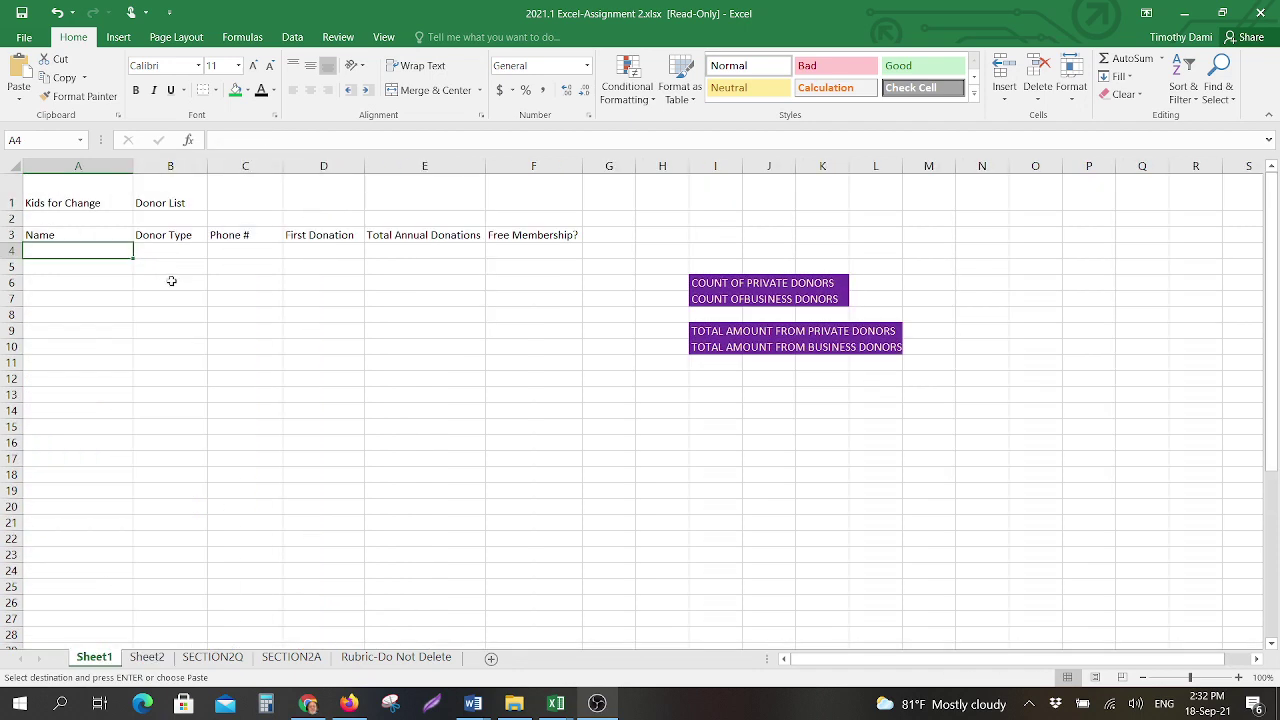
{"action": "key", "text": "ctrl+v"}
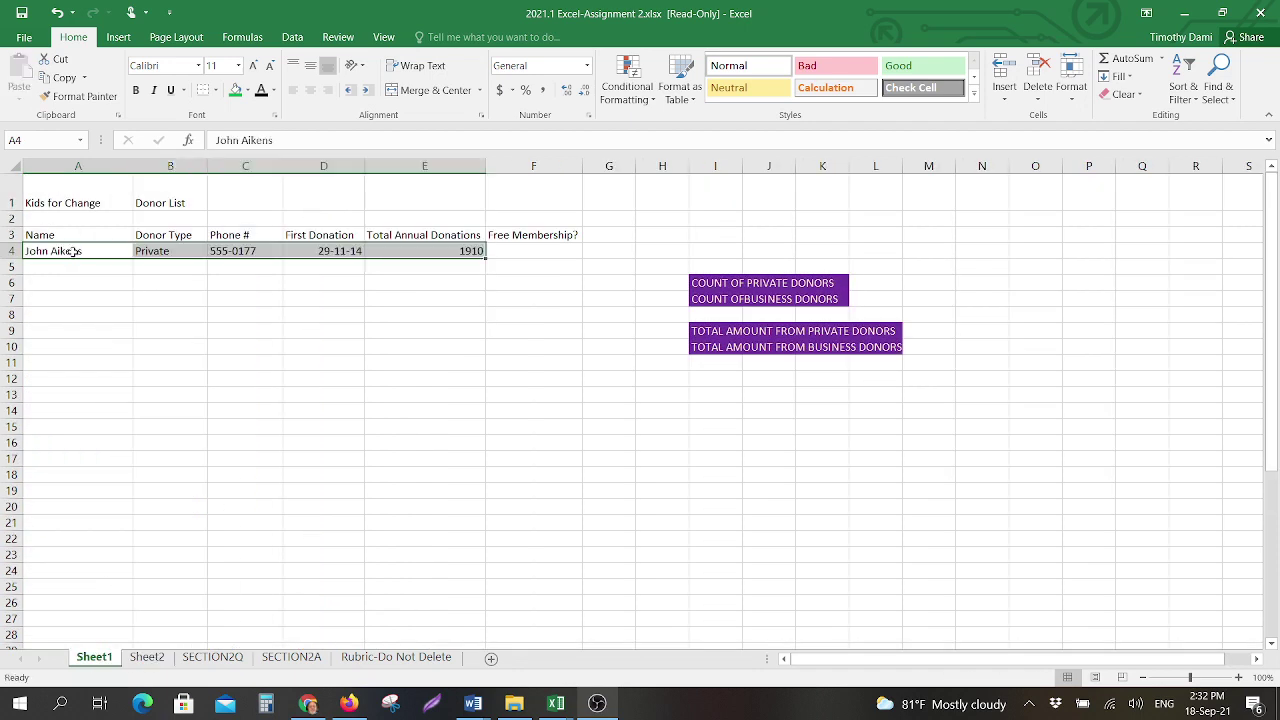
{"action": "left_click", "coordinate": [290, 378]}
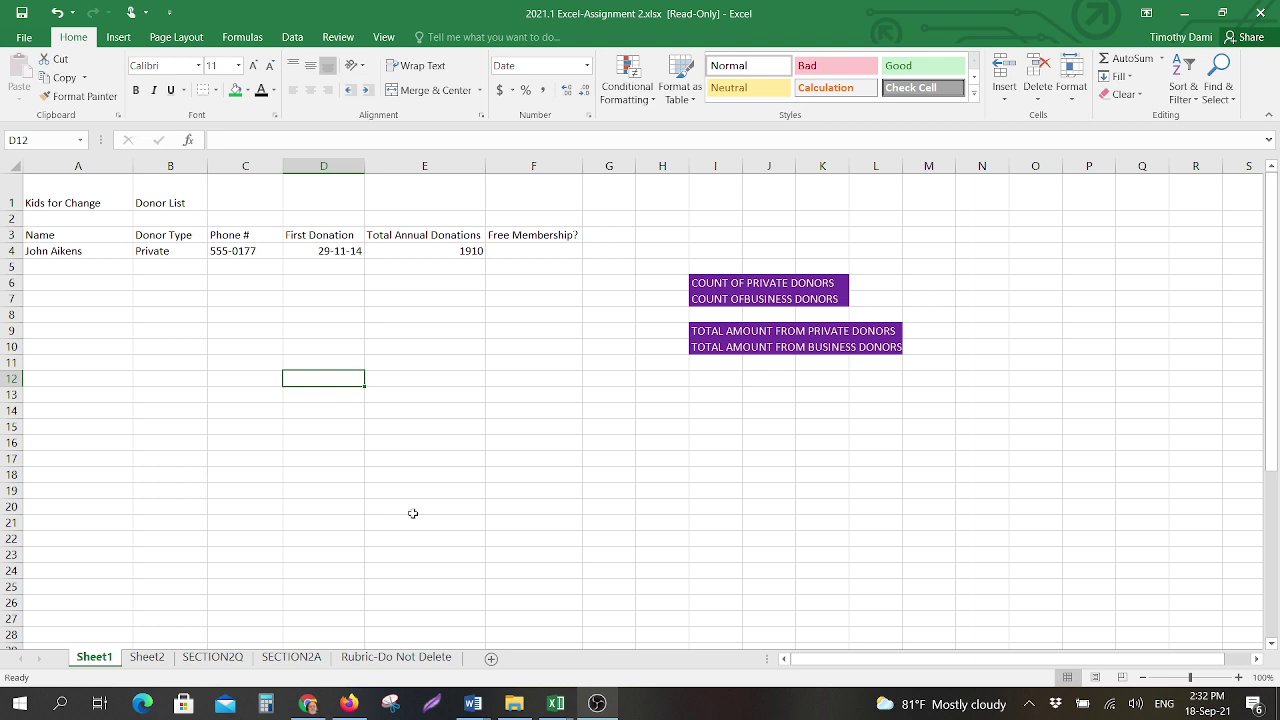
- Compare the rubric's Section 1 tasks on date format, total donations and free membership with the data on Sheet2 and Sheet1
{"action": "left_click", "coordinate": [423, 662]}
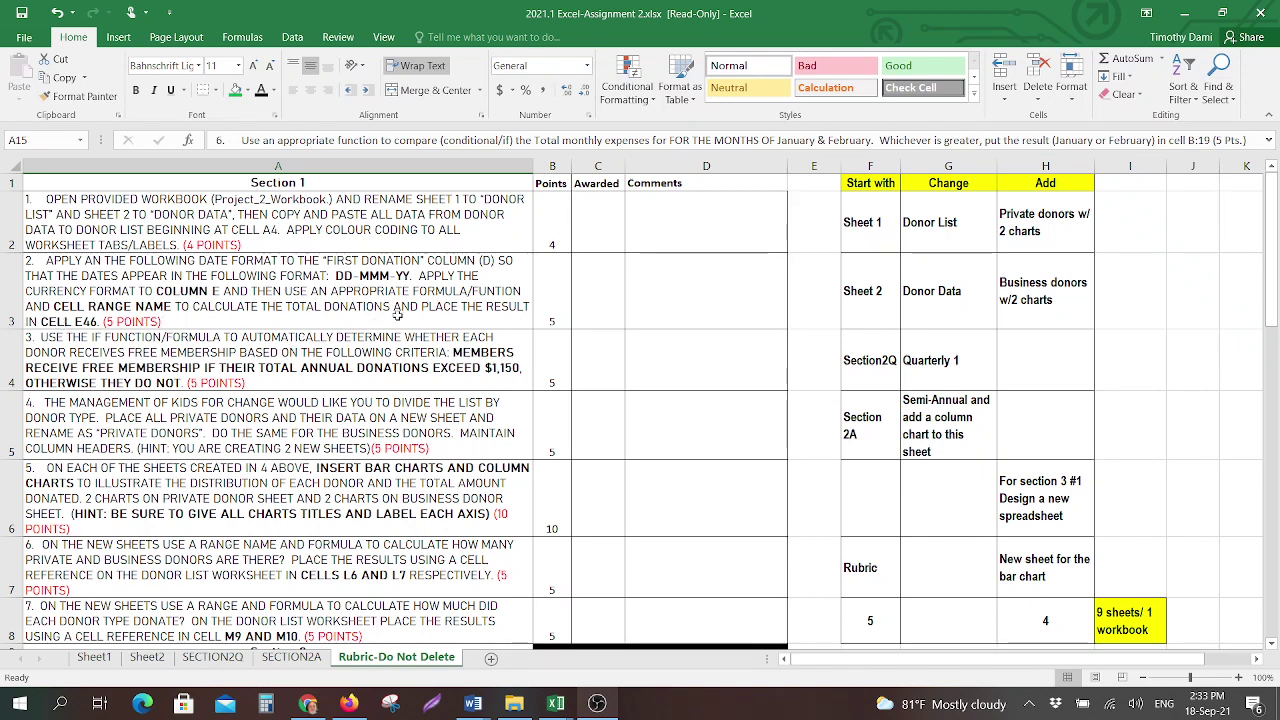
{"action": "left_click", "coordinate": [152, 659]}
{"action": "scroll", "coordinate": [300, 450], "scroll_direction": "down", "scroll_amount": 2}
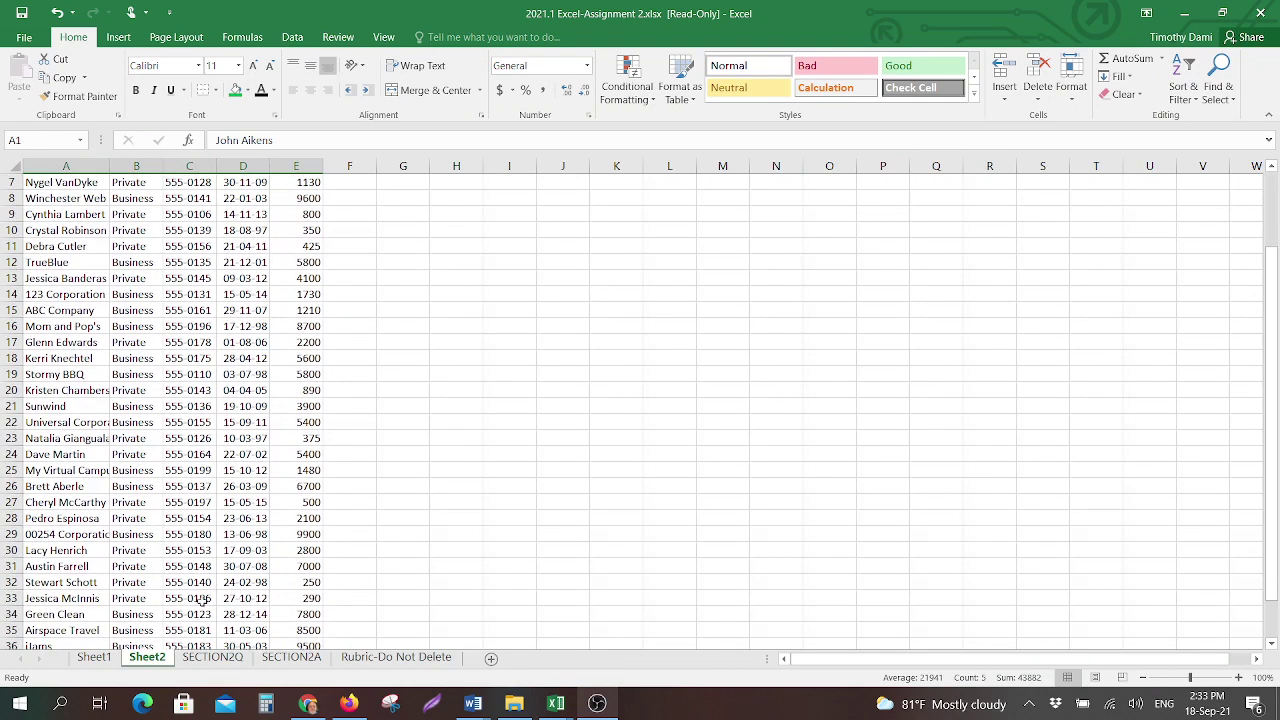
{"action": "left_click", "coordinate": [93, 659]}
{"action": "scroll", "coordinate": [360, 300], "scroll_direction": "down", "scroll_amount": 1}
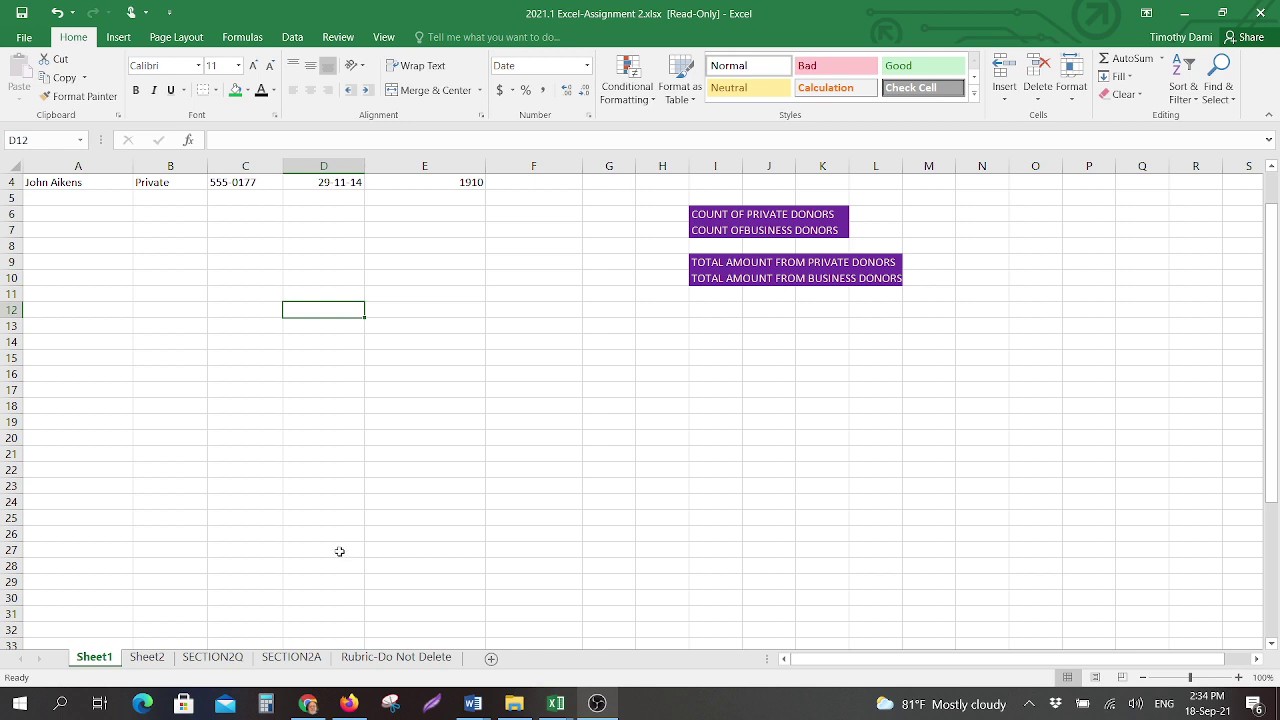
{"action": "scroll", "coordinate": [339, 549], "scroll_direction": "up", "scroll_amount": 1}
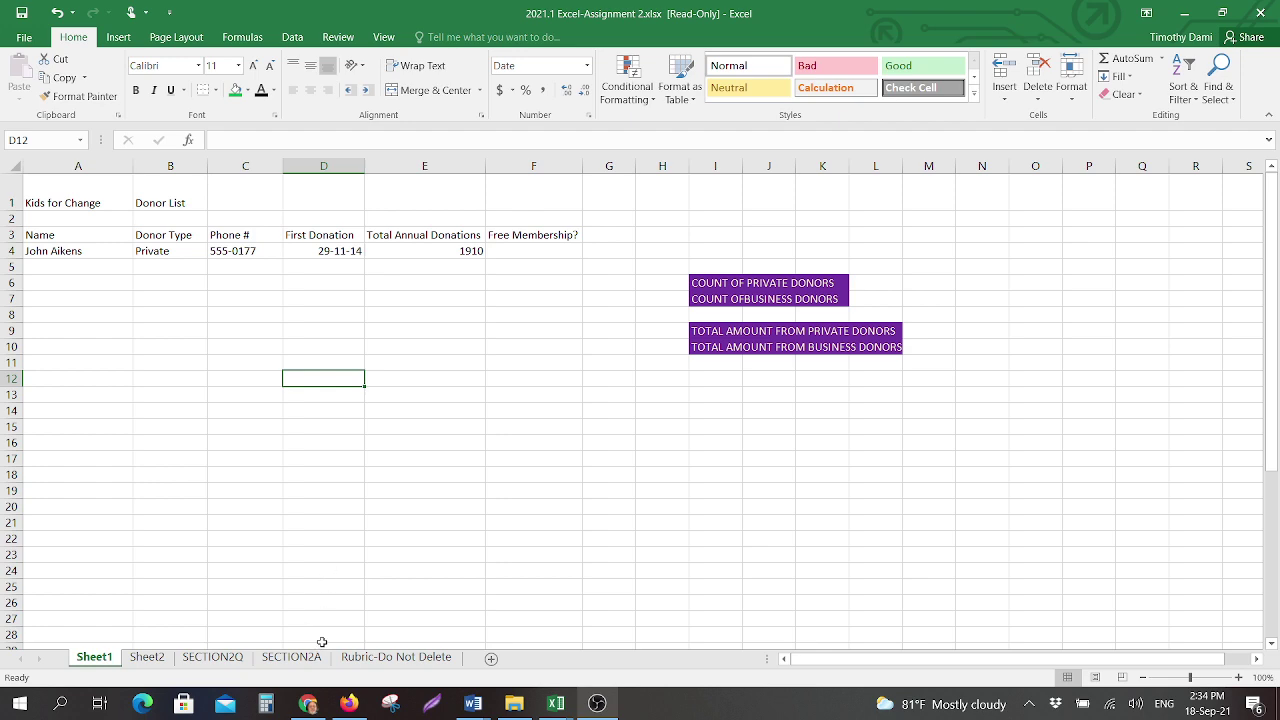
{"action": "left_click", "coordinate": [396, 657]}
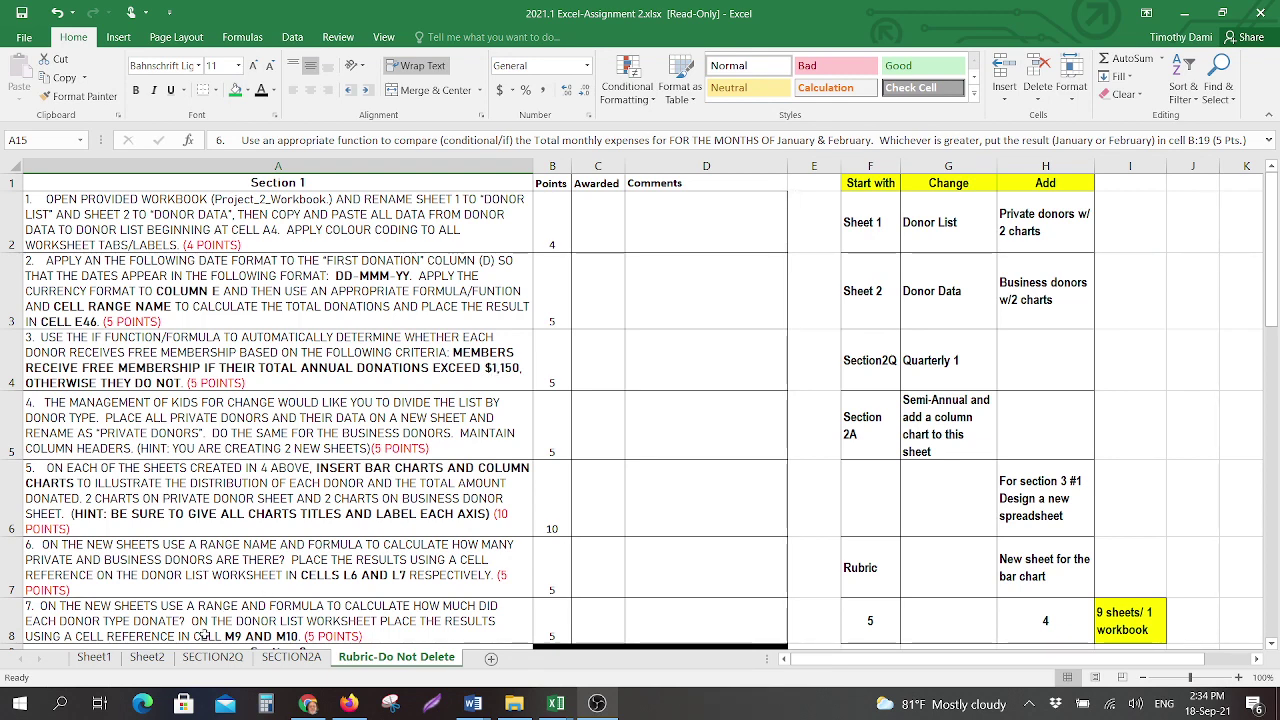
{"action": "left_click", "coordinate": [147, 658]}
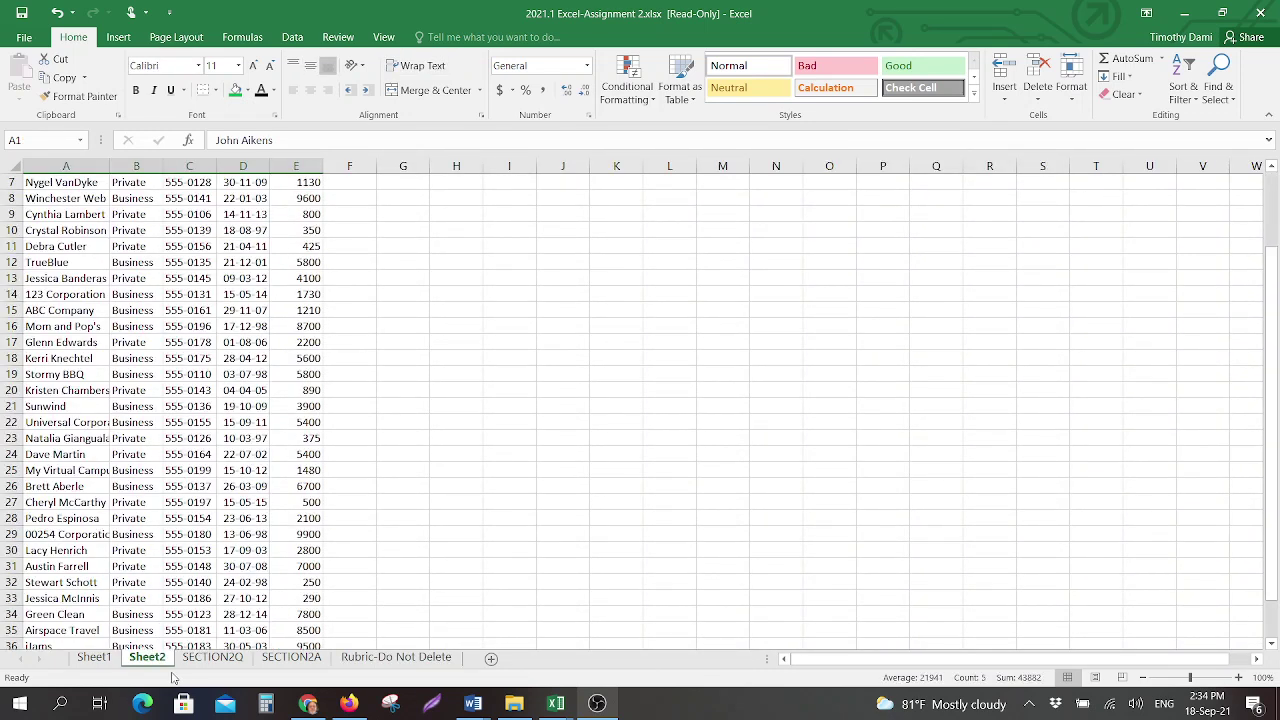
{"action": "left_click", "coordinate": [93, 660]}
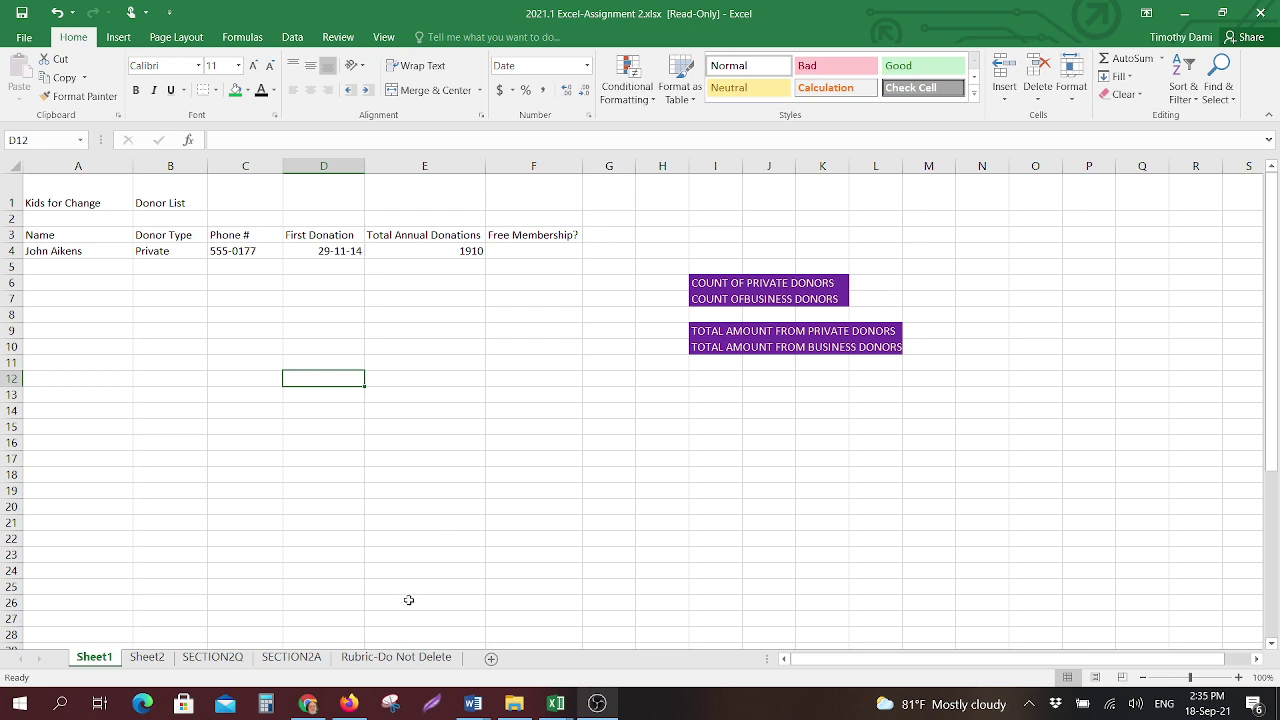
- Read the rubric's Section 1 tasks on splitting donors by type, charts and donor totals, and check the donor types on Sheet2
{"action": "left_click", "coordinate": [380, 662]}
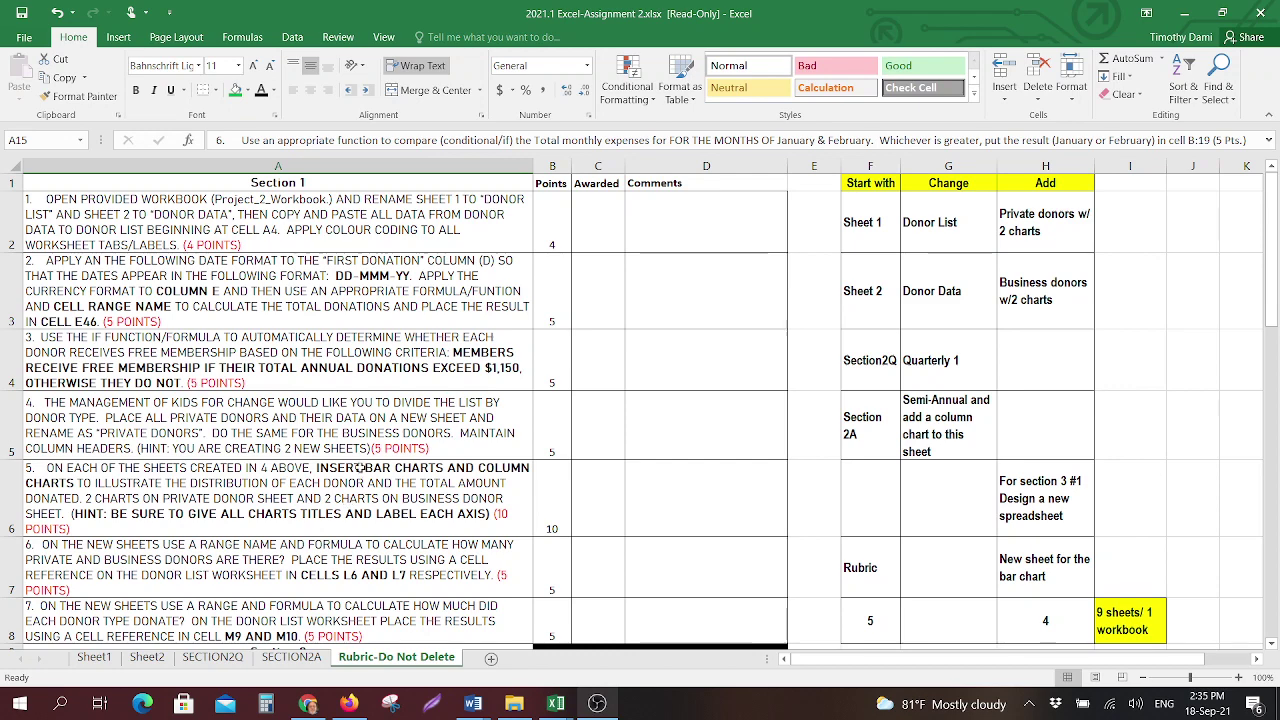
{"action": "left_click", "coordinate": [273, 423]}
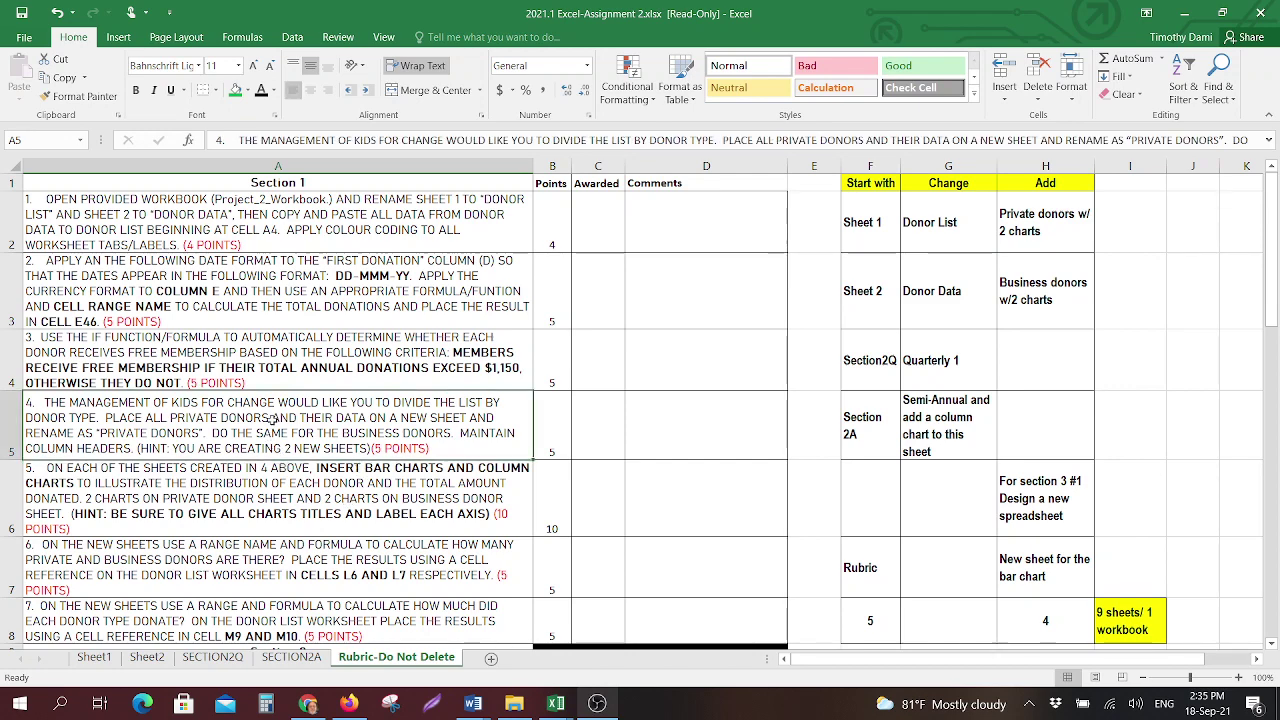
{"action": "scroll", "coordinate": [275, 437], "scroll_direction": "down", "scroll_amount": 1}
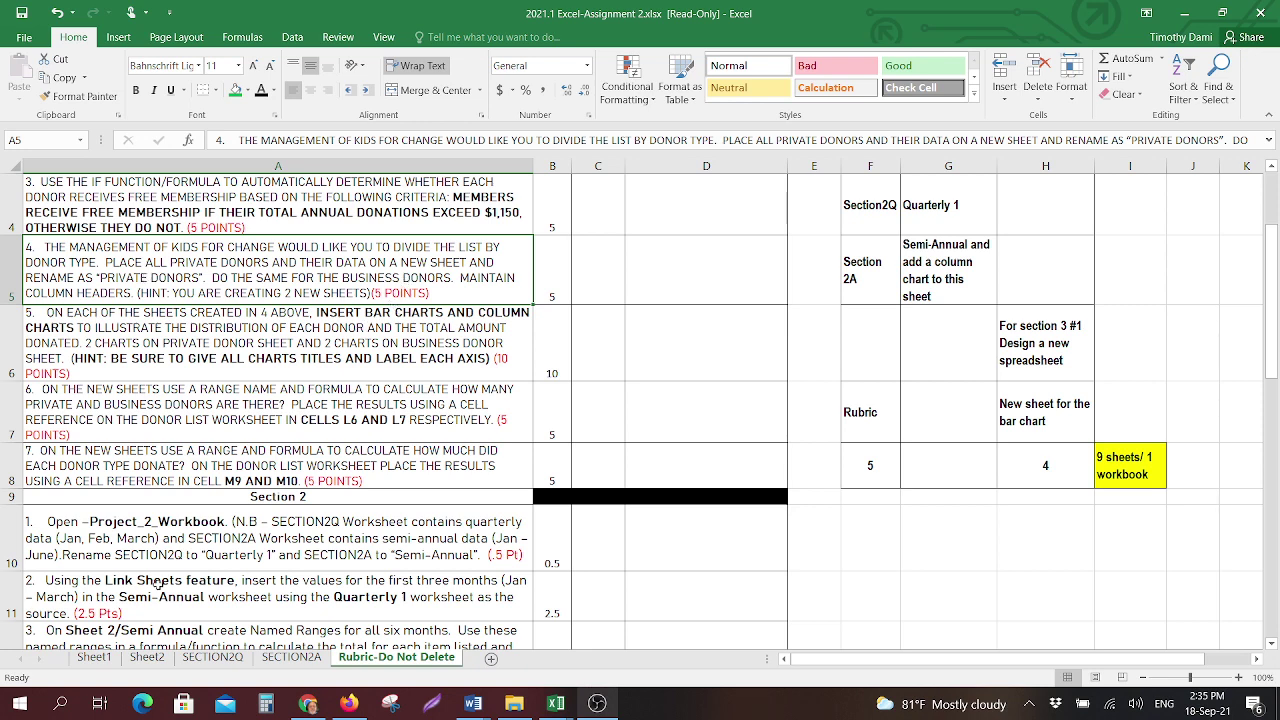
{"action": "left_click", "coordinate": [146, 658]}
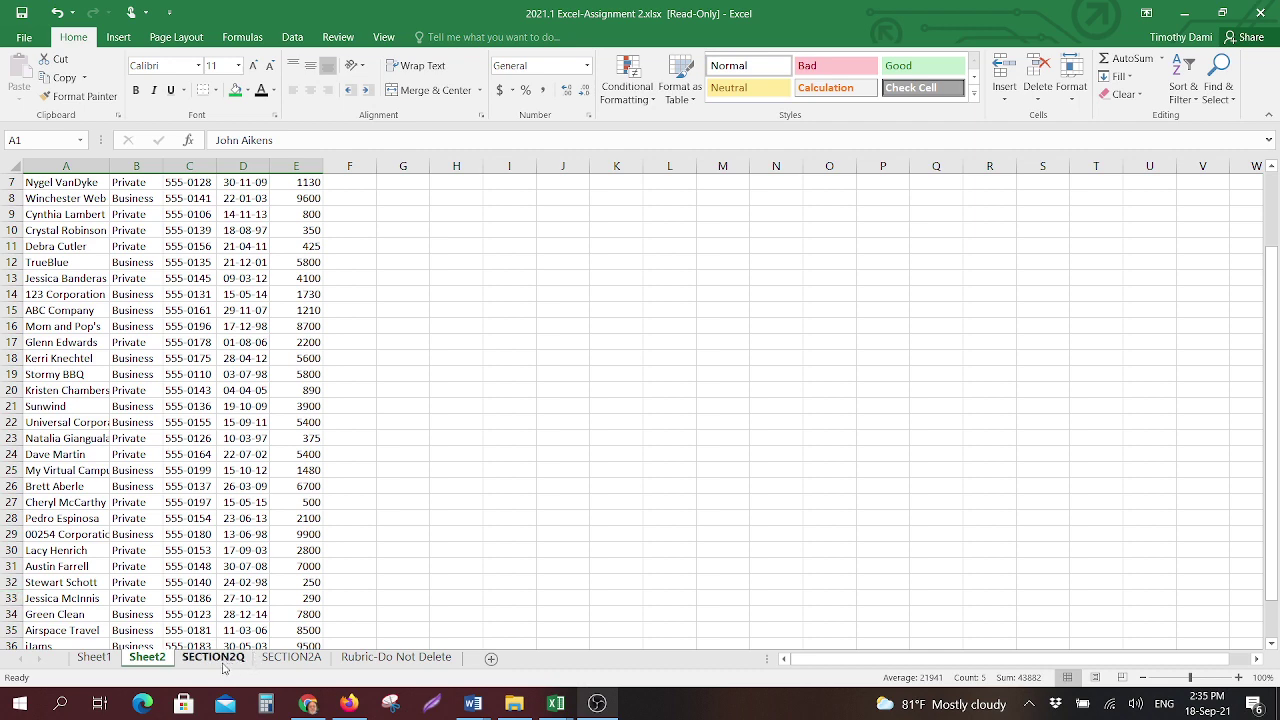
- Compare the rubric's Section 1 tasks on donor counts and donation totals with the summary labels and result cell L6 on Sheet1
{"action": "left_click", "coordinate": [360, 657]}
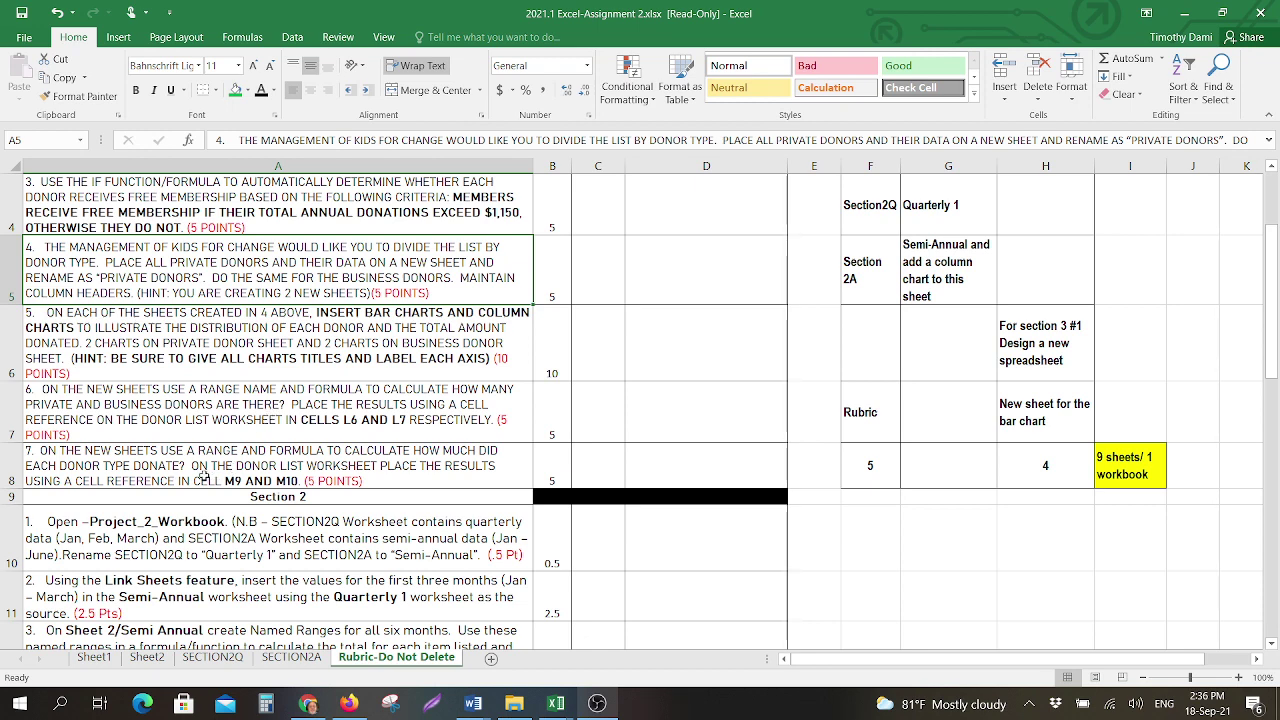
{"action": "left_click", "coordinate": [95, 657]}
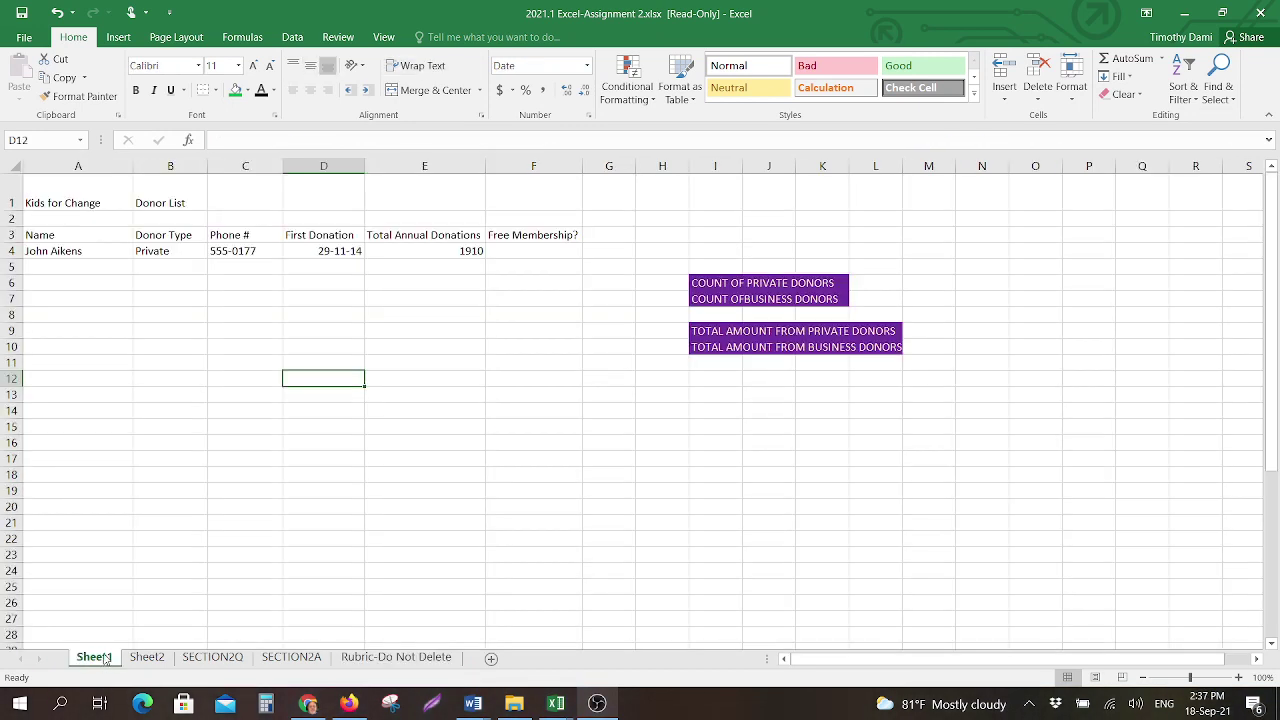
{"action": "left_click", "coordinate": [886, 284]}
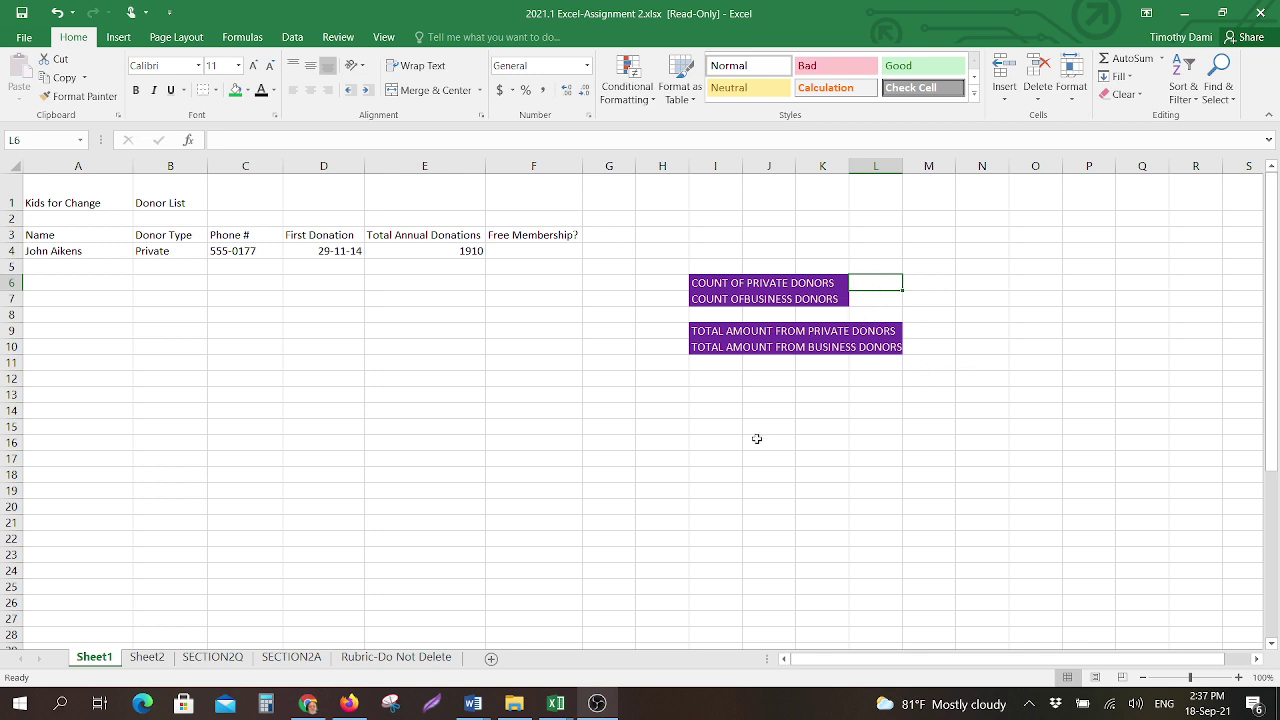
{"action": "left_click", "coordinate": [419, 662]}
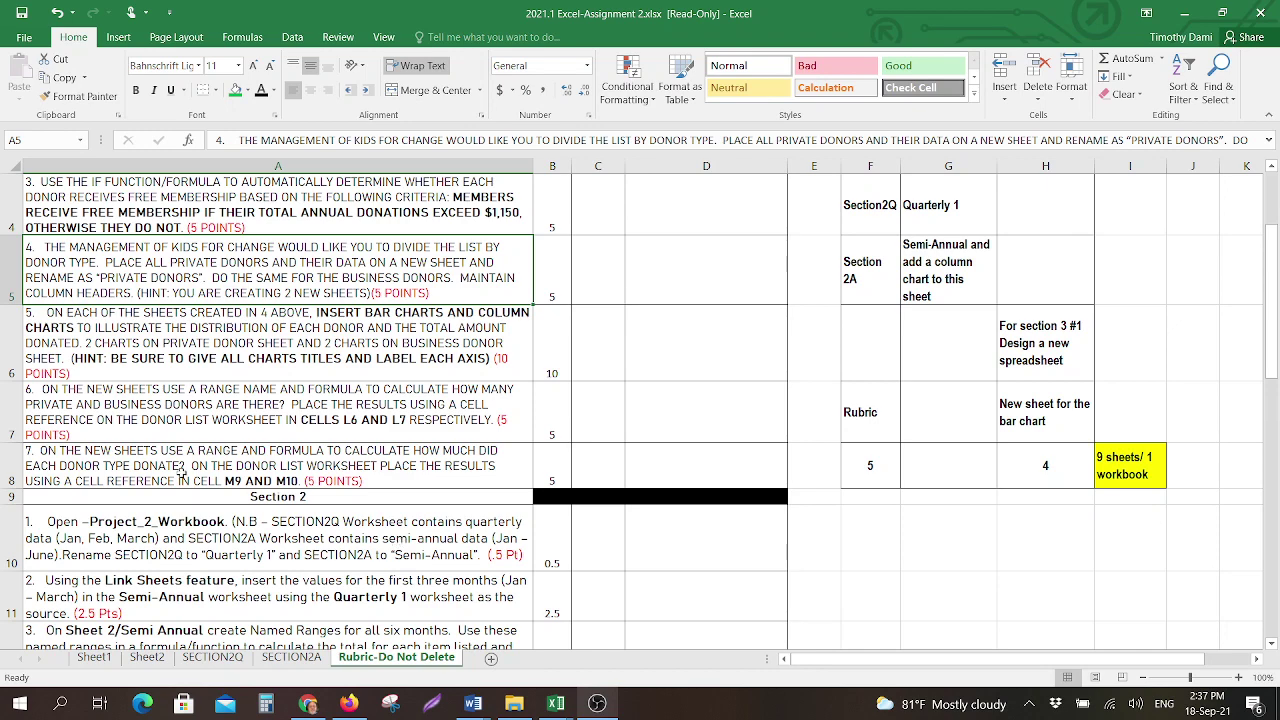
- Read the rubric's Section 2 tasks on renaming and linking sheets, and compare the quarterly budget on SECTION2Q with the semi-annual budget on SECTION2A
{"action": "scroll", "coordinate": [273, 395], "scroll_direction": "down", "scroll_amount": 1}
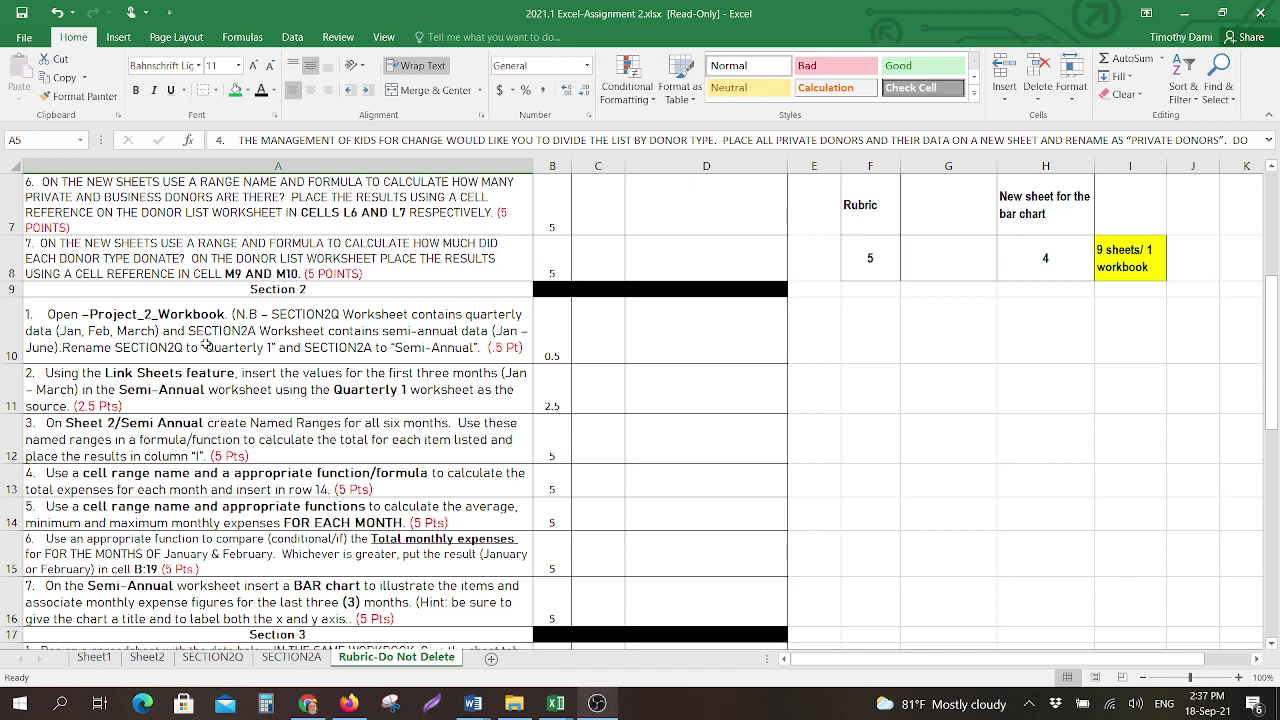
{"action": "left_click", "coordinate": [287, 658]}
{"action": "left_click", "coordinate": [233, 661]}
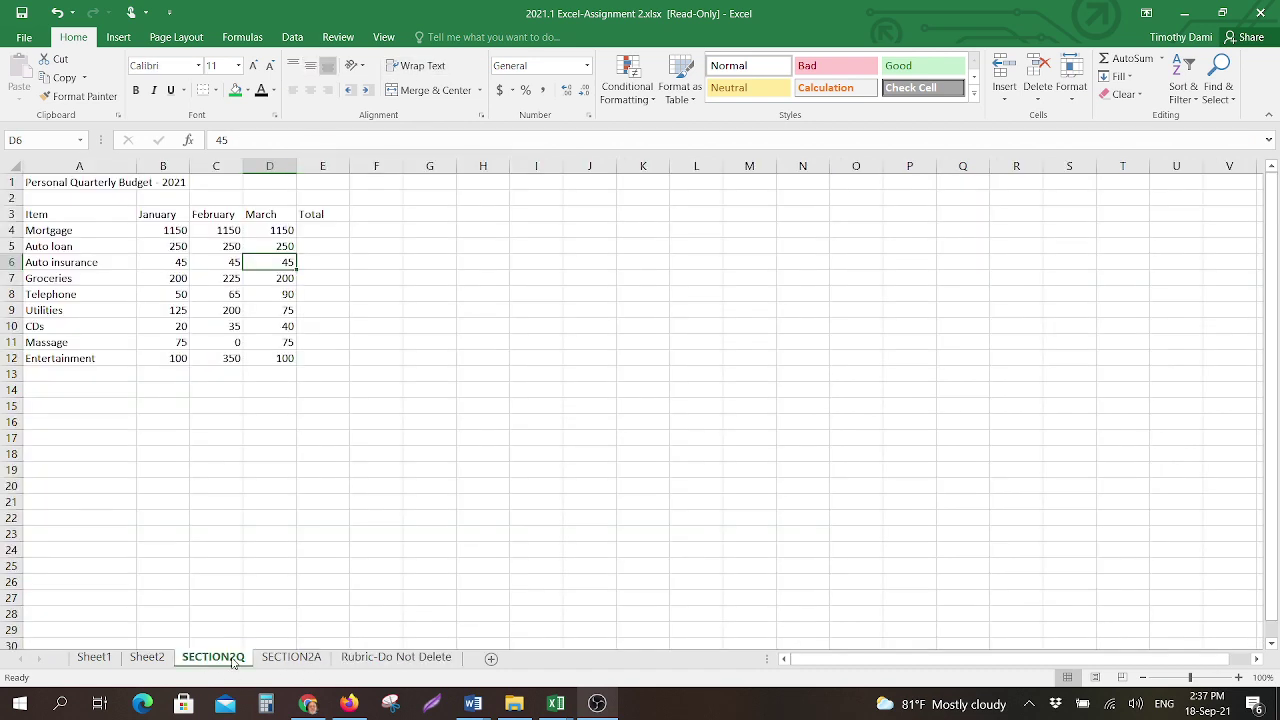
{"action": "left_click", "coordinate": [287, 658]}
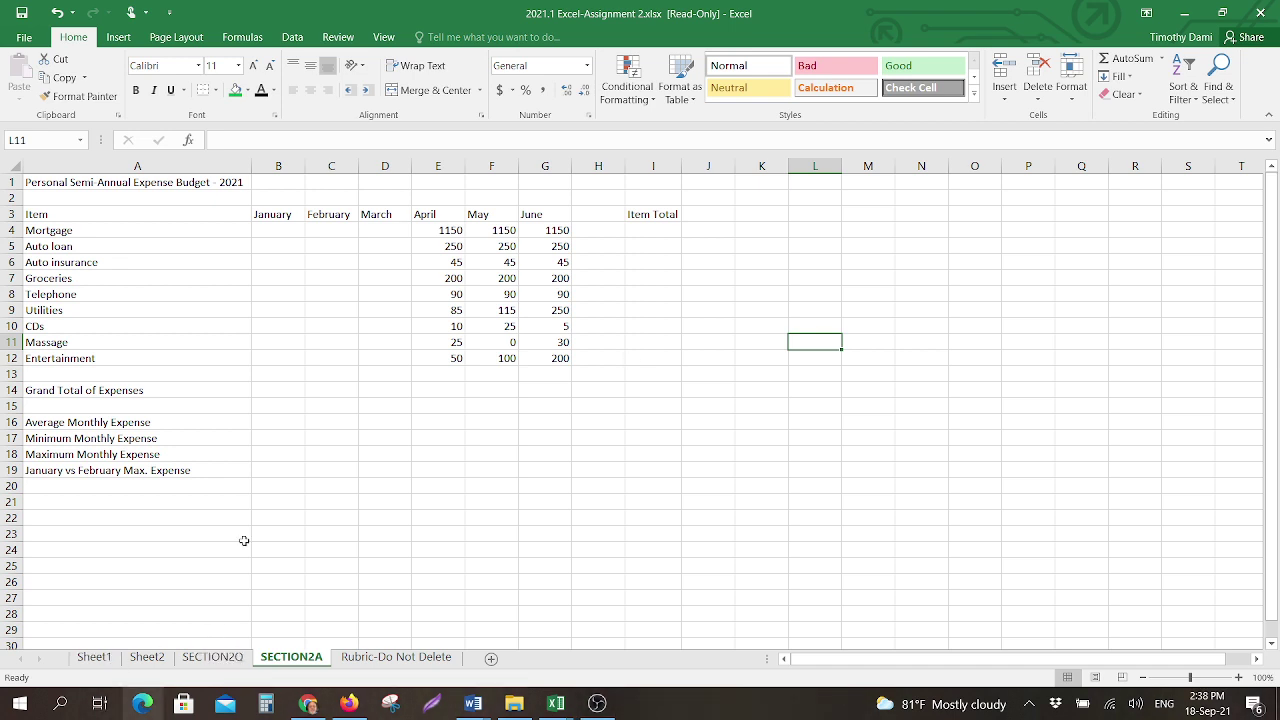
{"action": "left_click", "coordinate": [212, 657]}
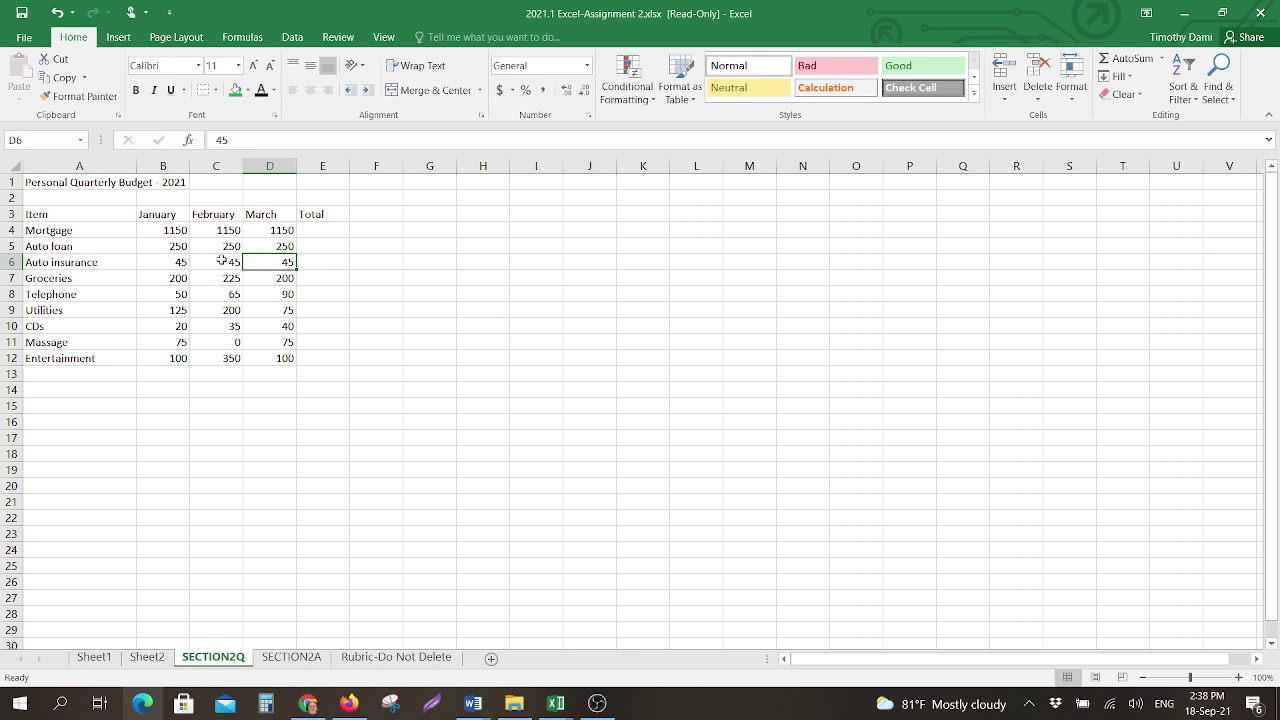
{"action": "left_click", "coordinate": [291, 657]}
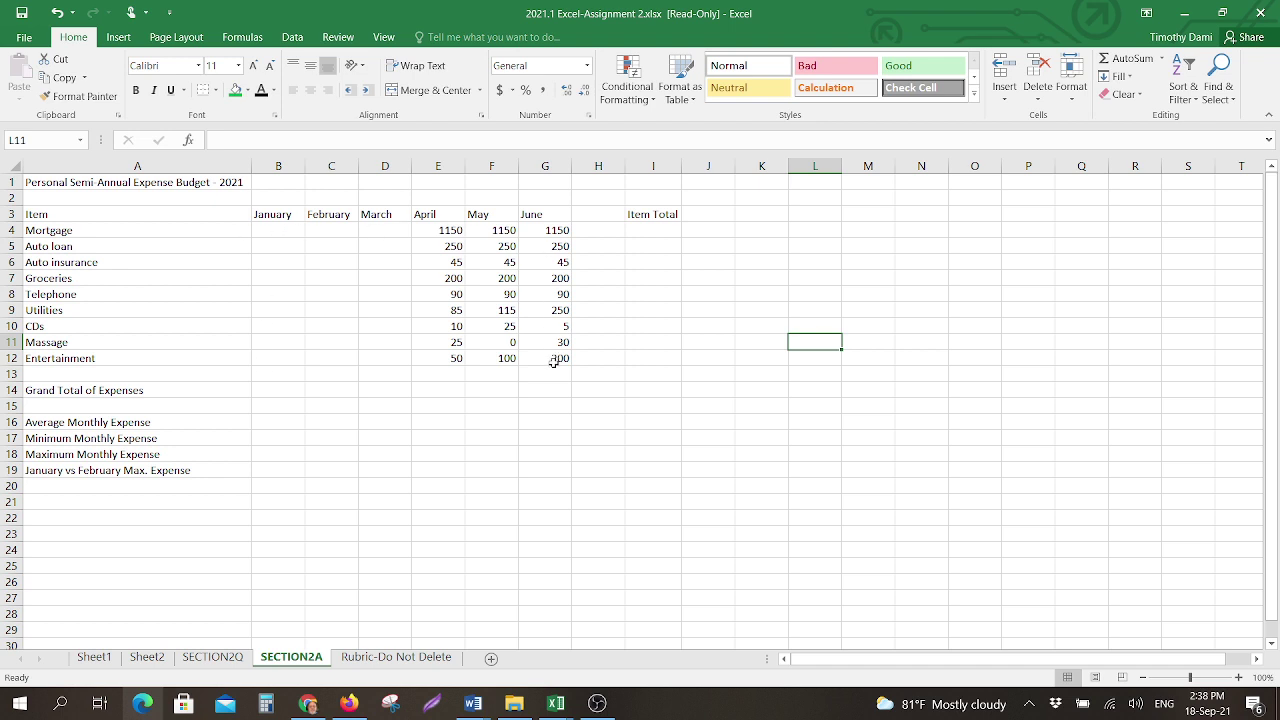
{"action": "left_click", "coordinate": [445, 246]}
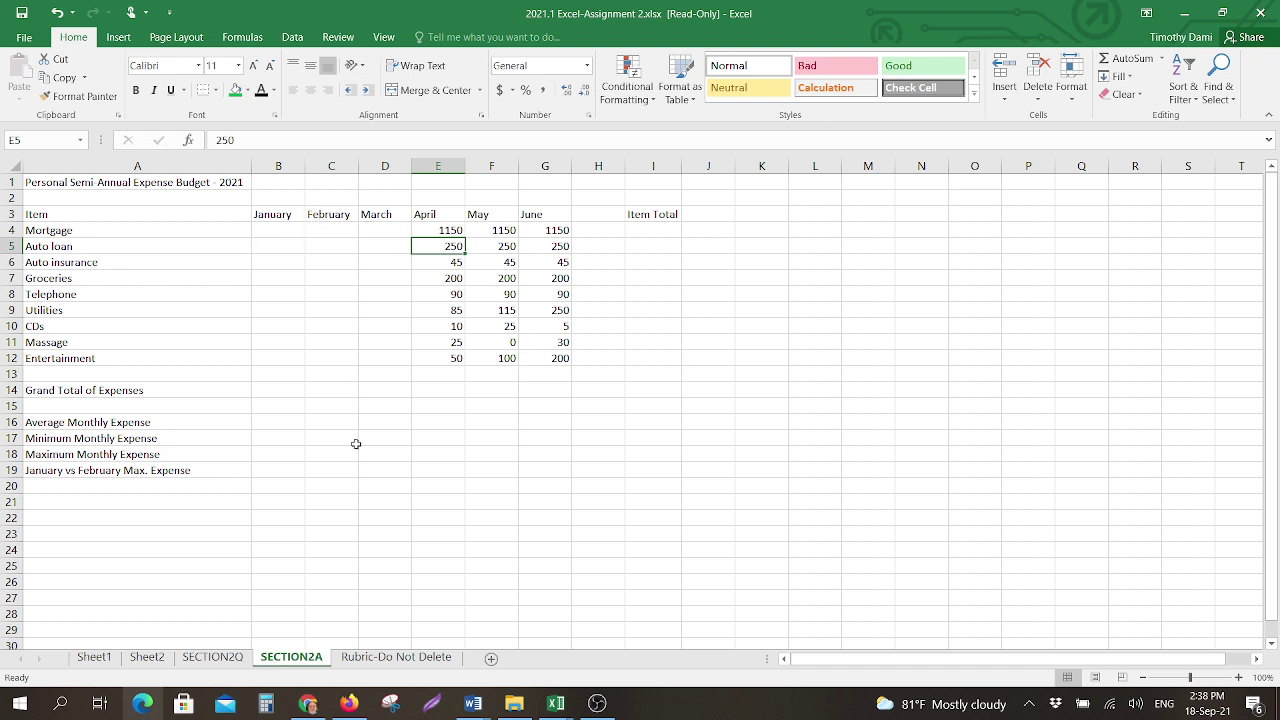
{"action": "left_click", "coordinate": [222, 658]}
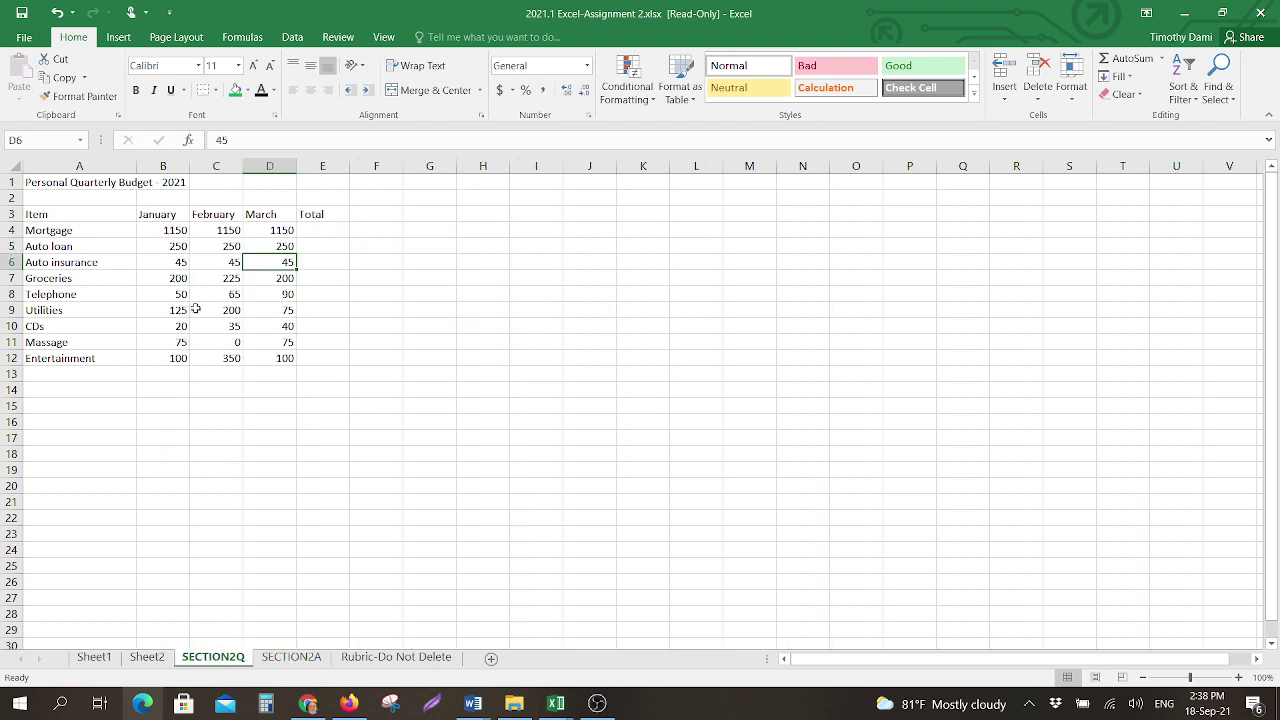
- Examine the cells on SECTION2A meant for the item totals in column I and the monthly grand totals in row 14
{"action": "left_click", "coordinate": [316, 660]}
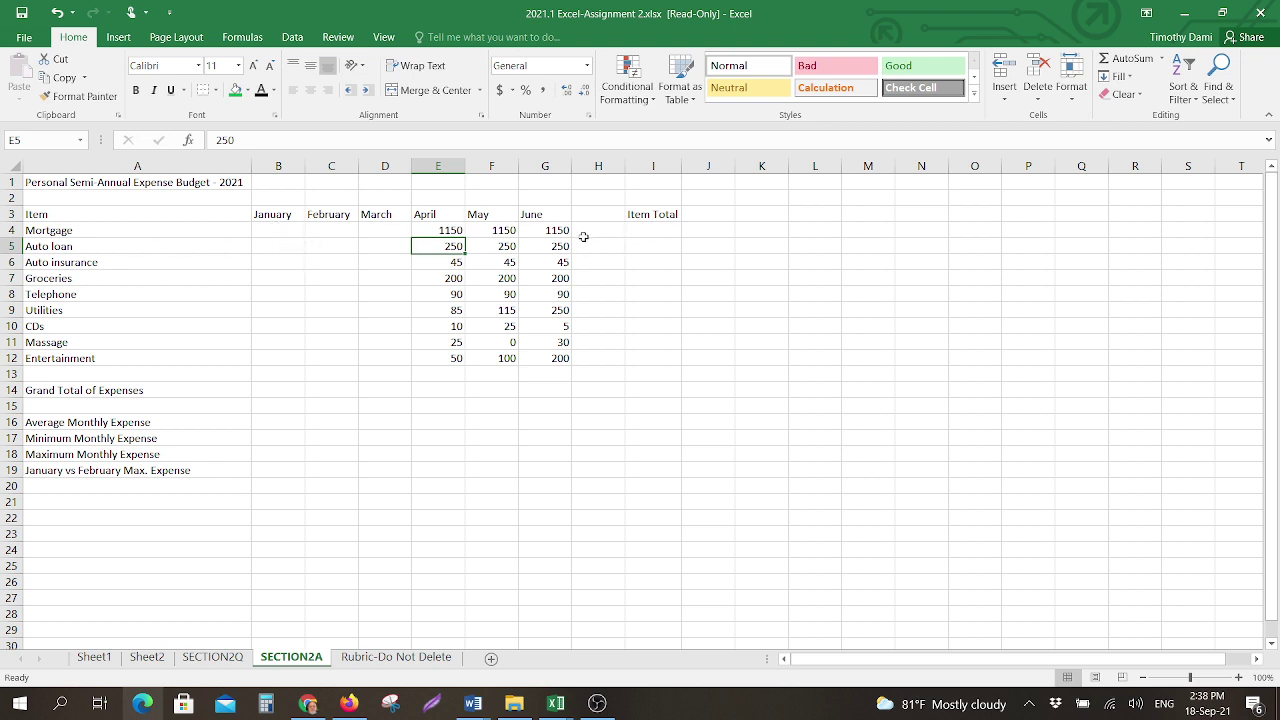
{"action": "left_click", "coordinate": [653, 230]}
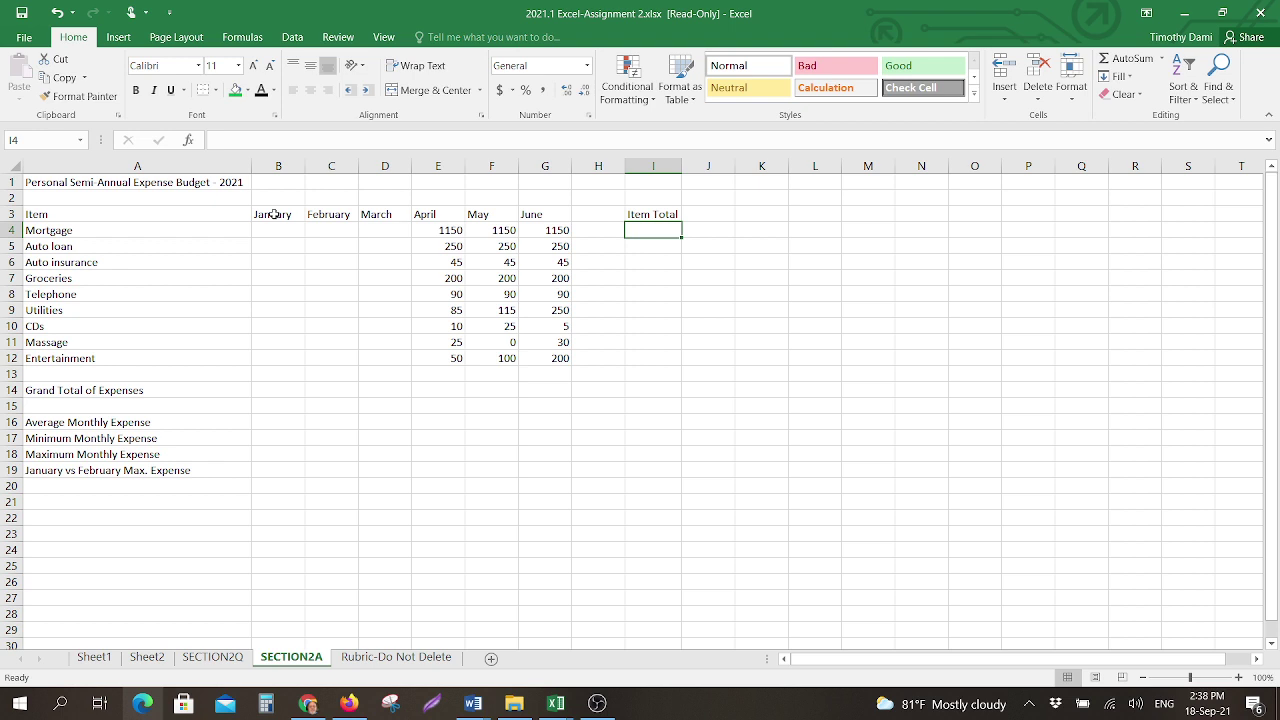
{"action": "left_click", "coordinate": [285, 388]}
{"action": "left_click", "coordinate": [332, 392]}
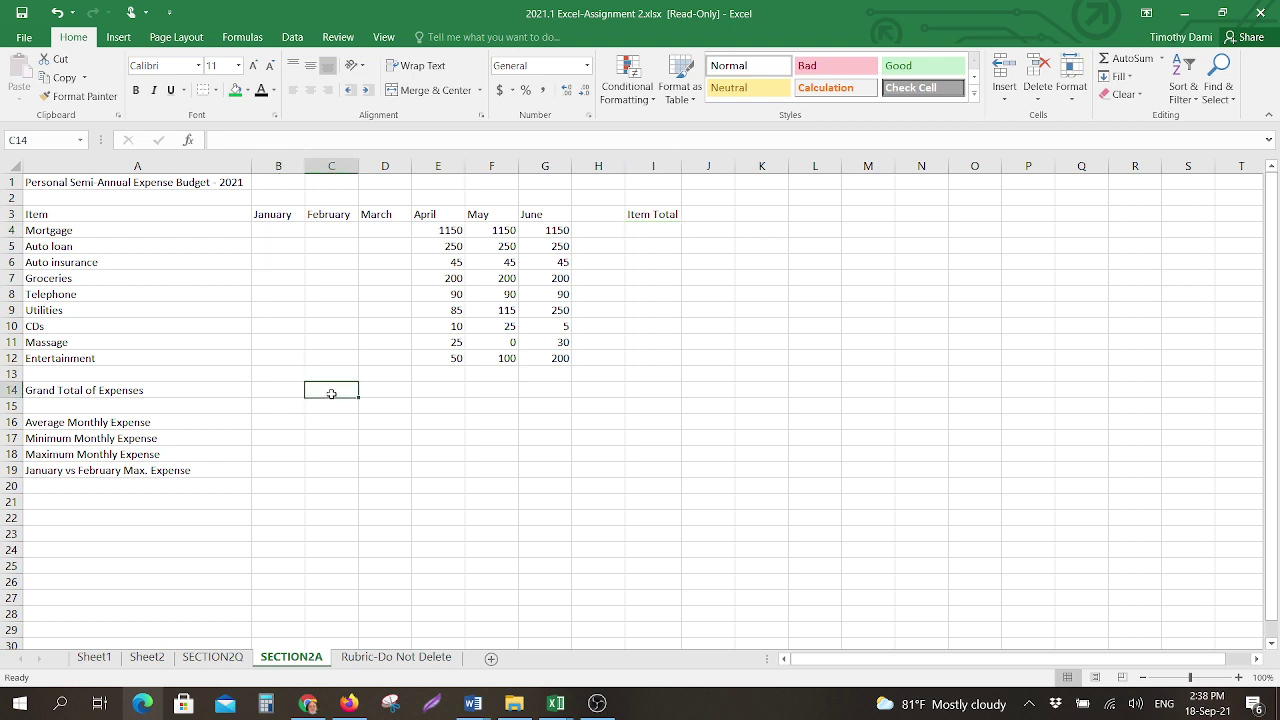
{"action": "left_click", "coordinate": [386, 390]}
{"action": "left_click", "coordinate": [420, 388]}
{"action": "left_click", "coordinate": [488, 388]}
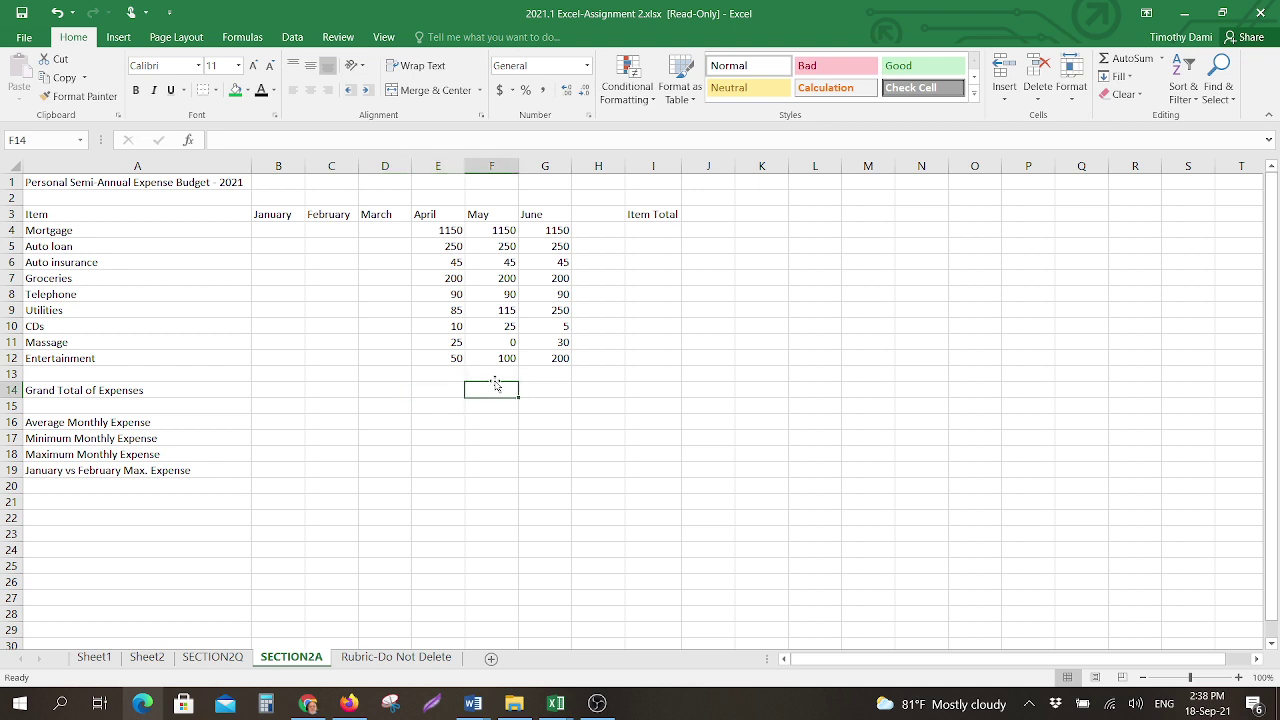
{"action": "left_click", "coordinate": [533, 388]}
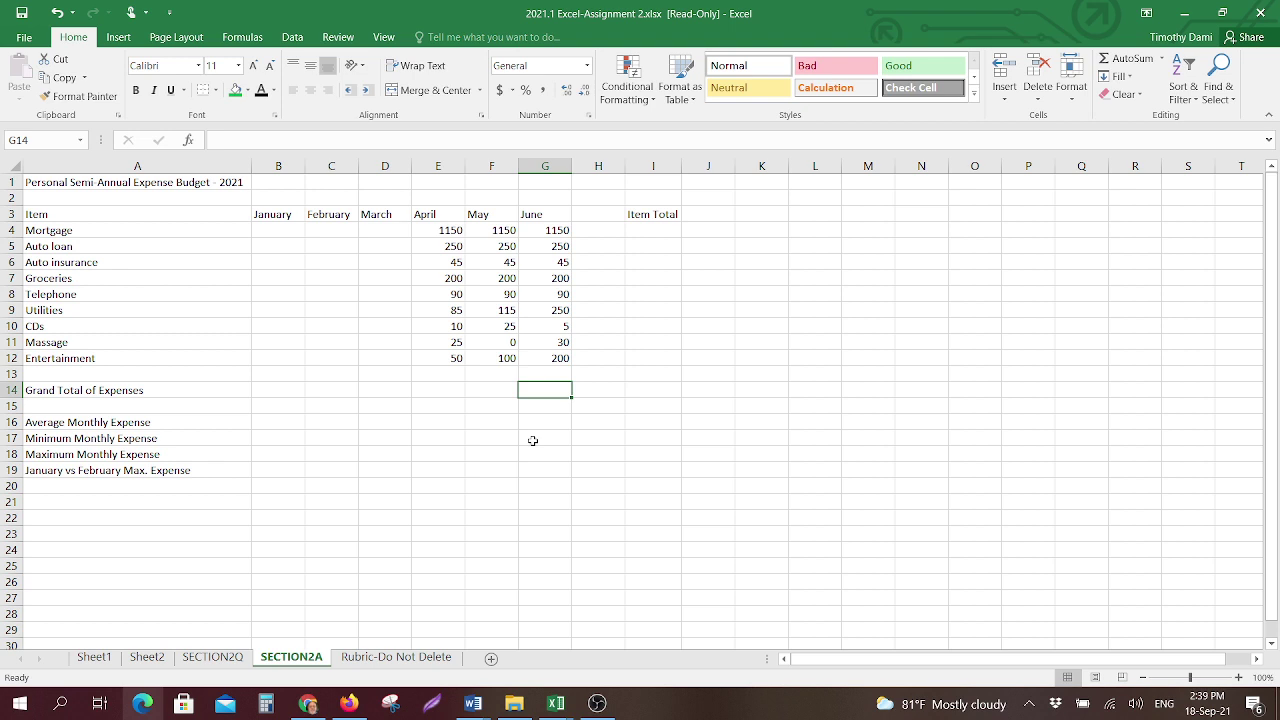
- Examine the average, minimum and maximum monthly expense rows on SECTION2A, rows 16 to 18
{"action": "left_click", "coordinate": [277, 425]}
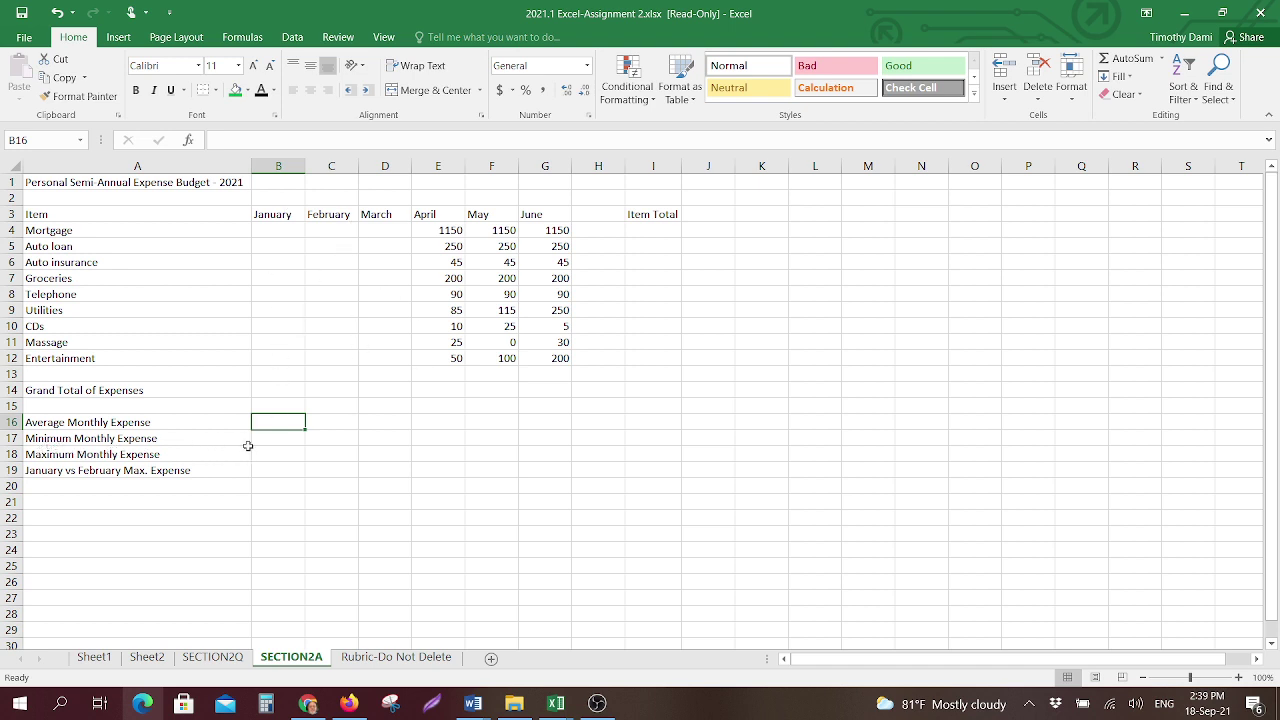
{"action": "left_click", "coordinate": [330, 439]}
{"action": "left_click", "coordinate": [389, 439]}
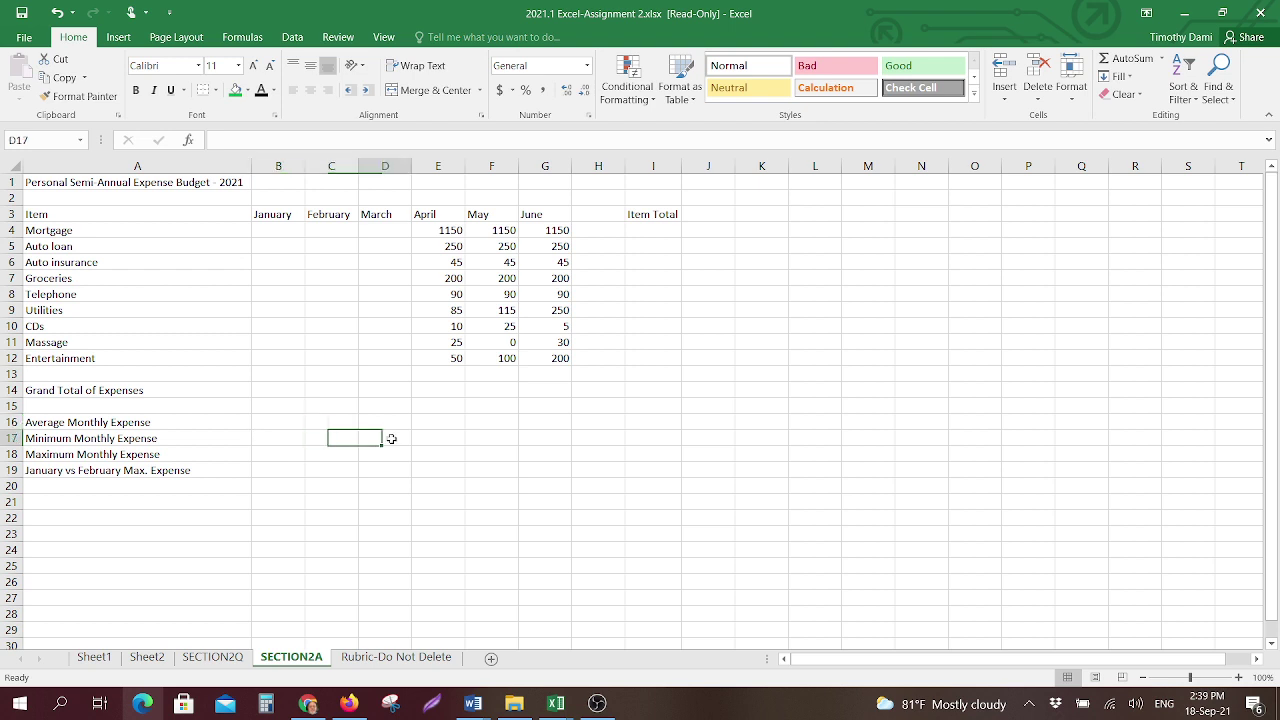
{"action": "left_click", "coordinate": [435, 440]}
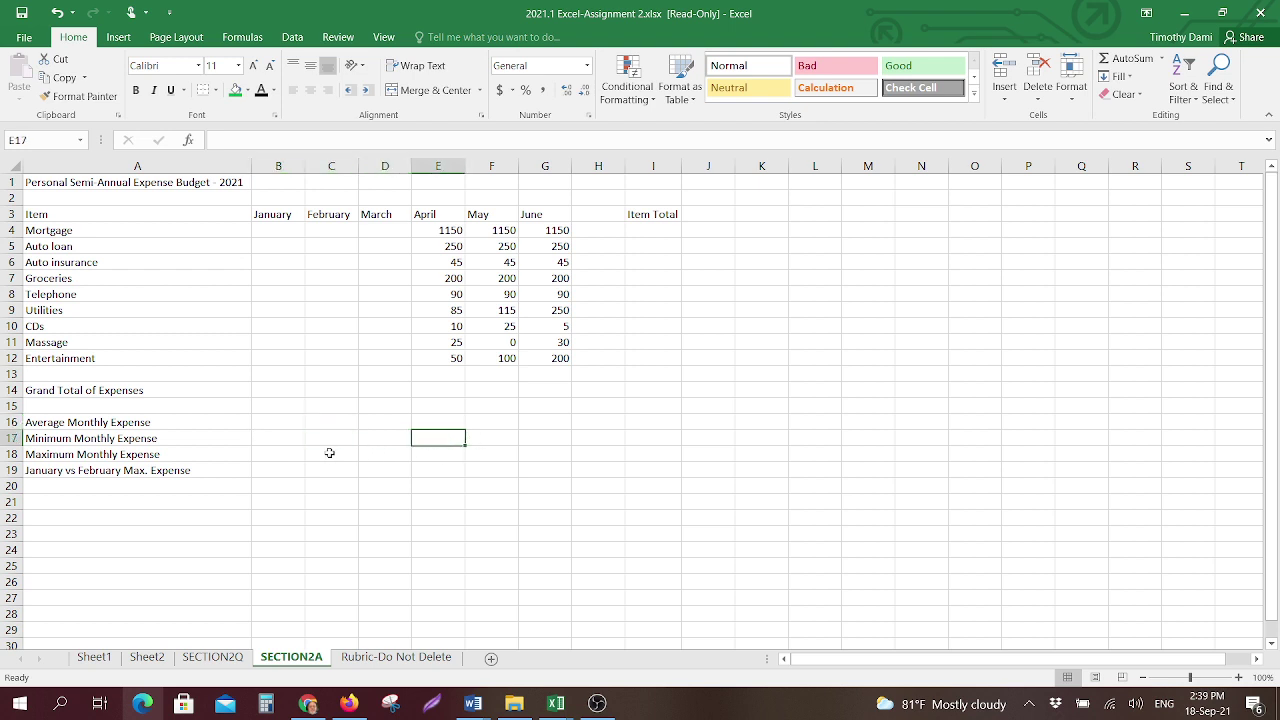
{"action": "left_click", "coordinate": [272, 457]}
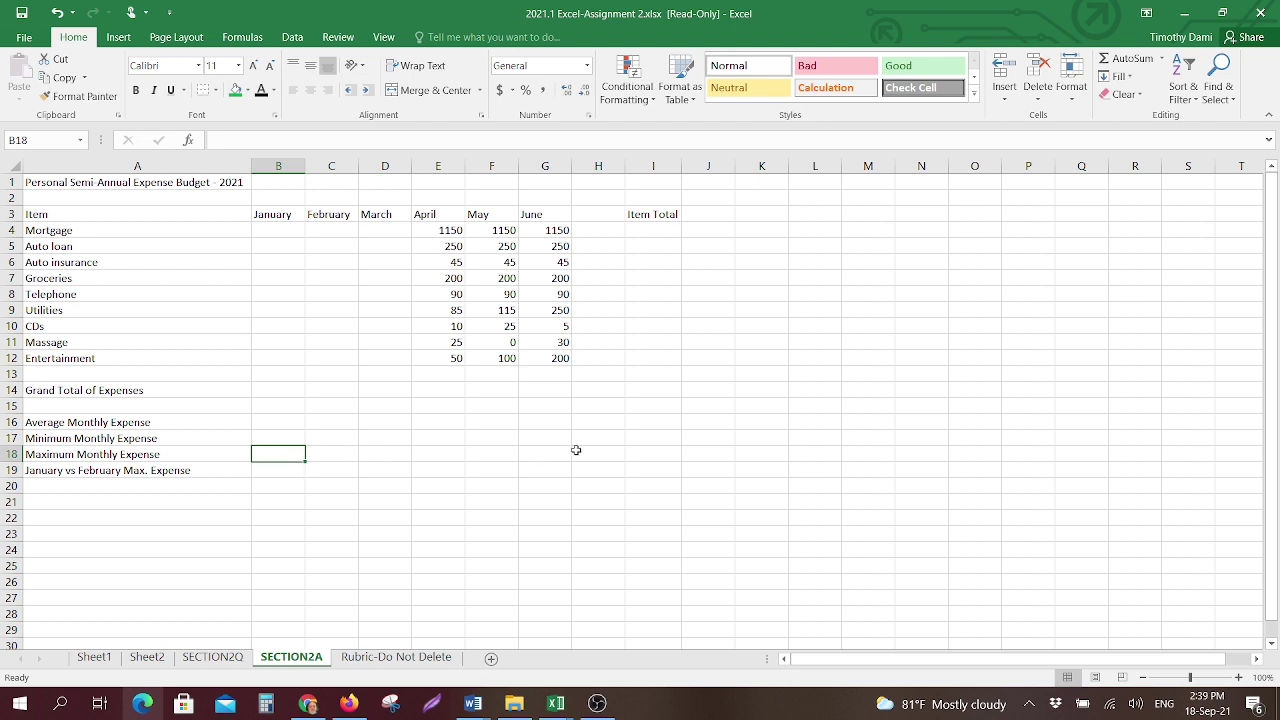
- Check the January vs February comparison cell B19 on SECTION2A against the grand total cells B14 and C14
{"action": "left_click", "coordinate": [269, 477]}
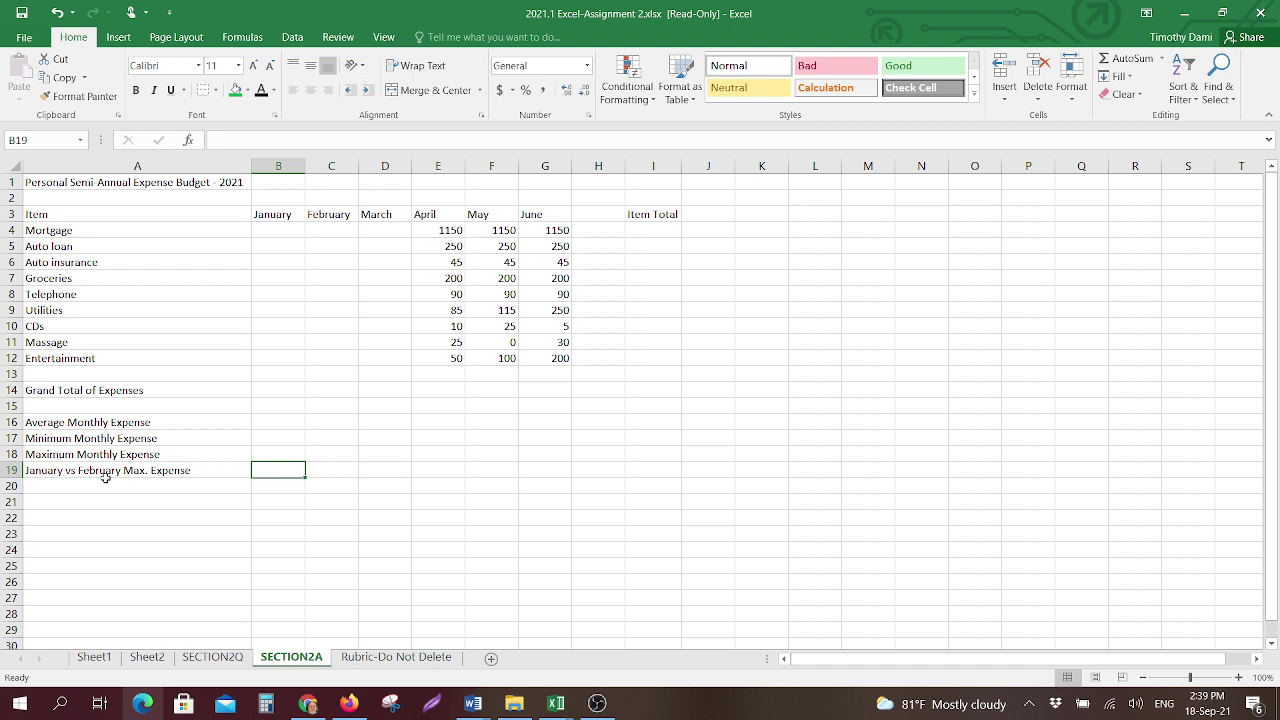
{"action": "left_click", "coordinate": [264, 393]}
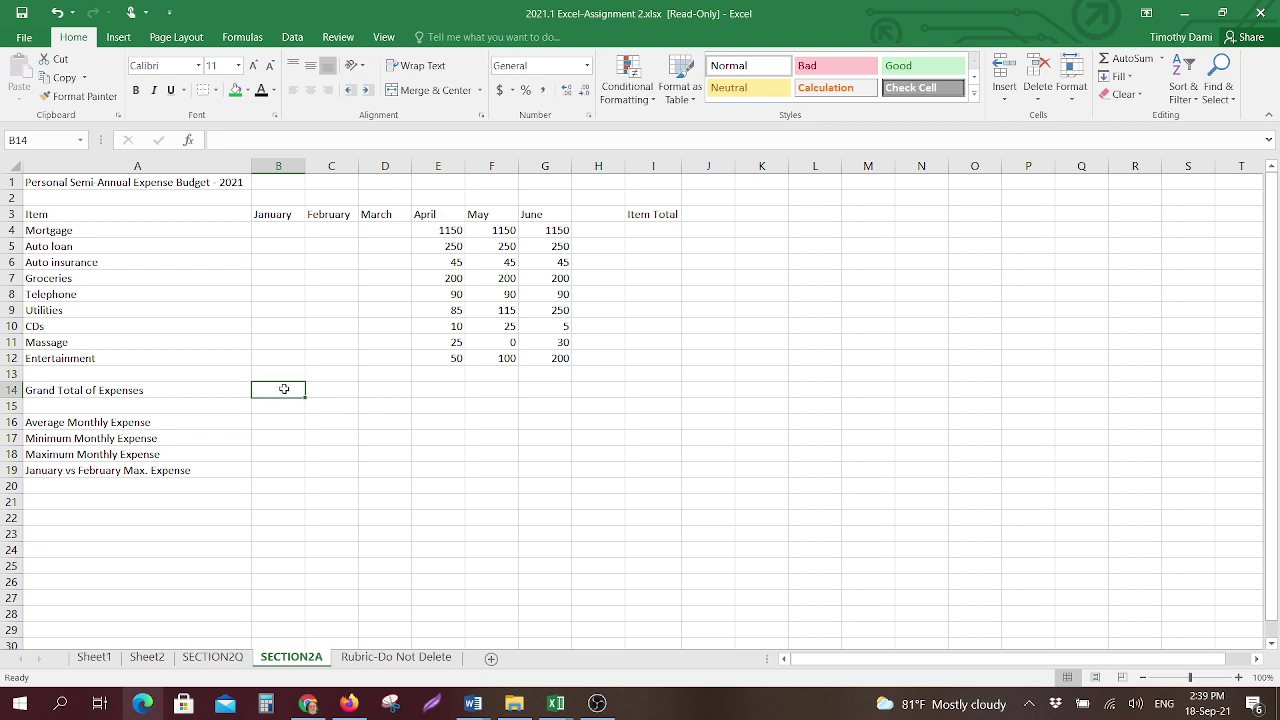
{"action": "left_click", "coordinate": [343, 391]}
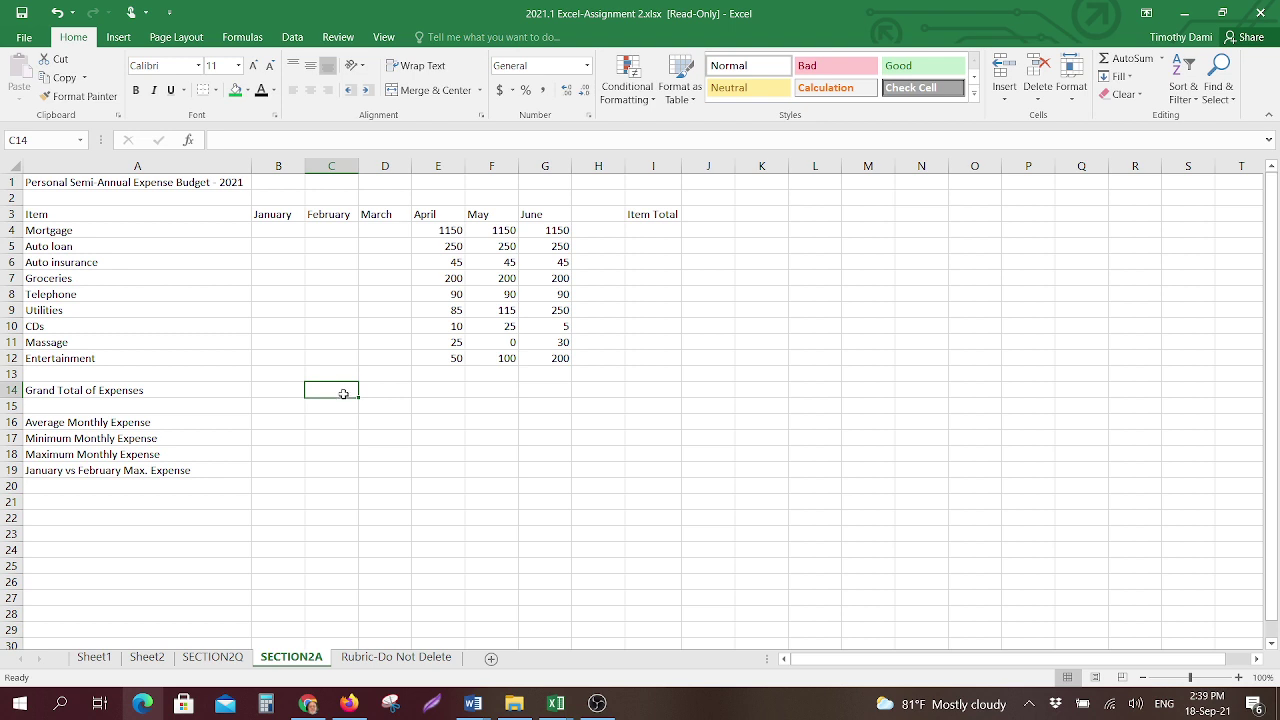
{"action": "left_click", "coordinate": [276, 470]}
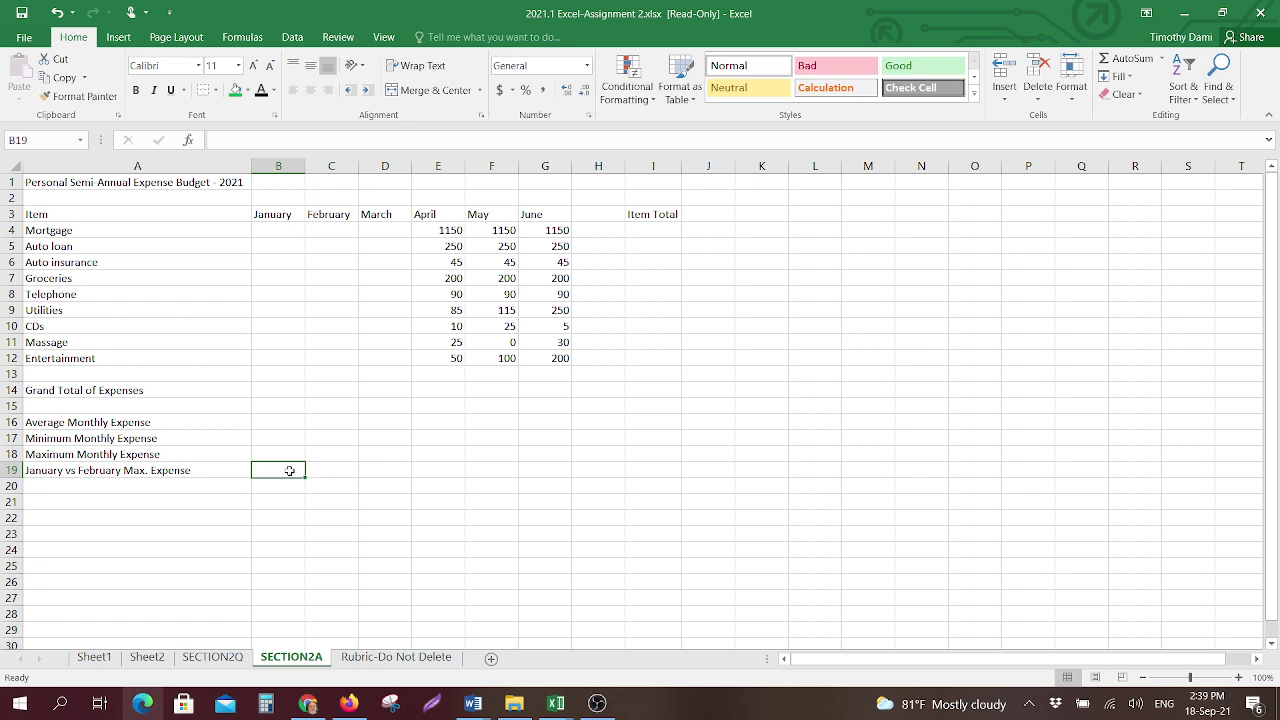
- Review the rubric's Section 2 bar chart task and select its source data on SECTION2A, item names A3:A12 with April to June figures E3:G12
{"action": "left_click", "coordinate": [366, 657]}
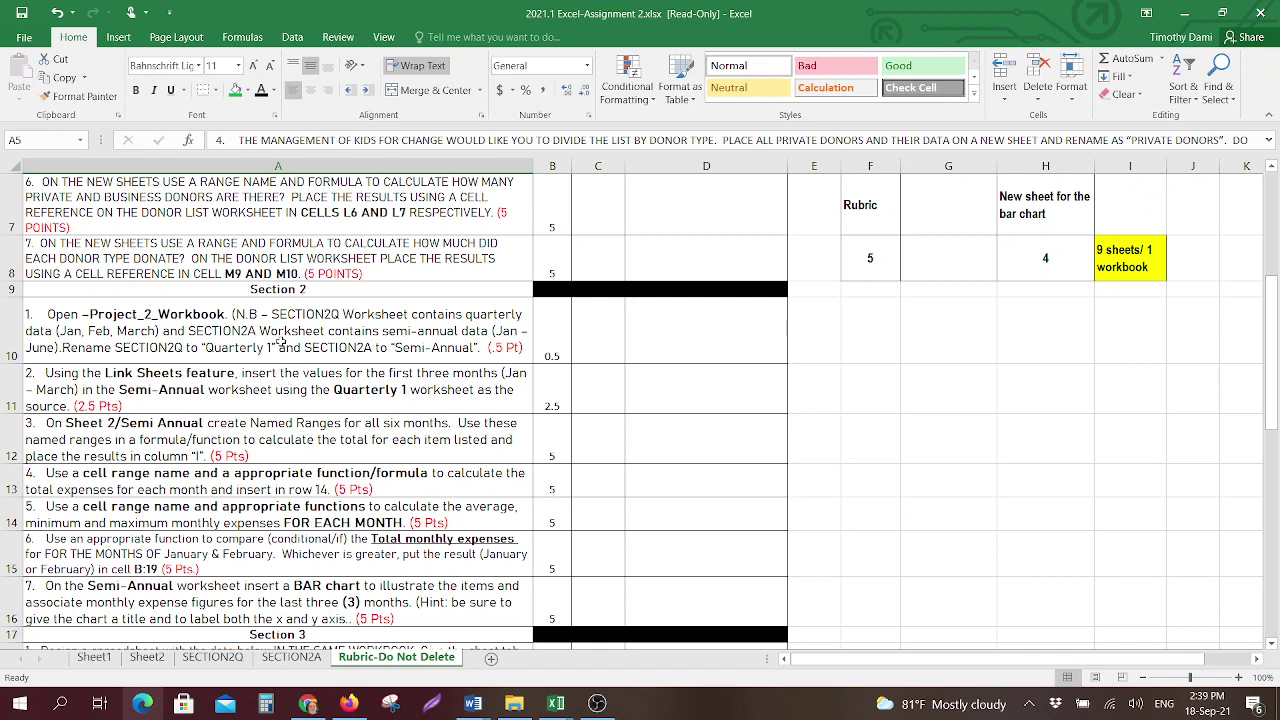
{"action": "scroll", "coordinate": [285, 515], "scroll_direction": "down", "scroll_amount": 2}
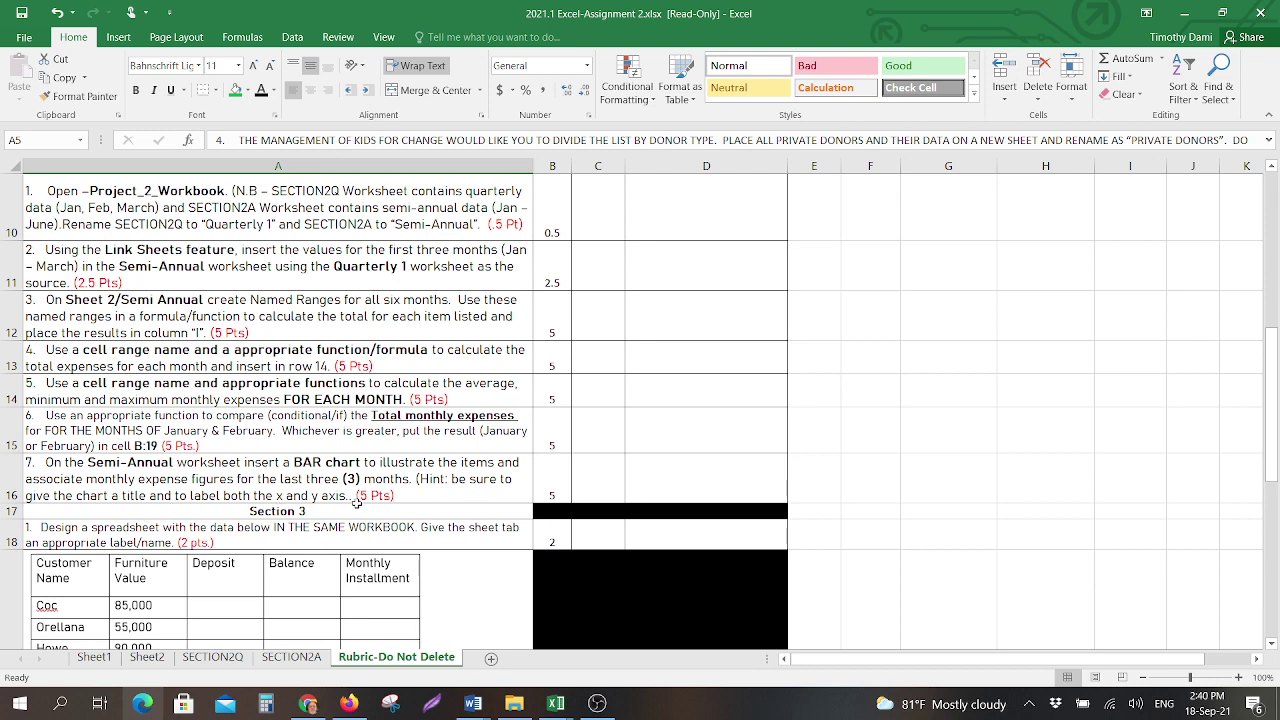
{"action": "left_click", "coordinate": [296, 658]}
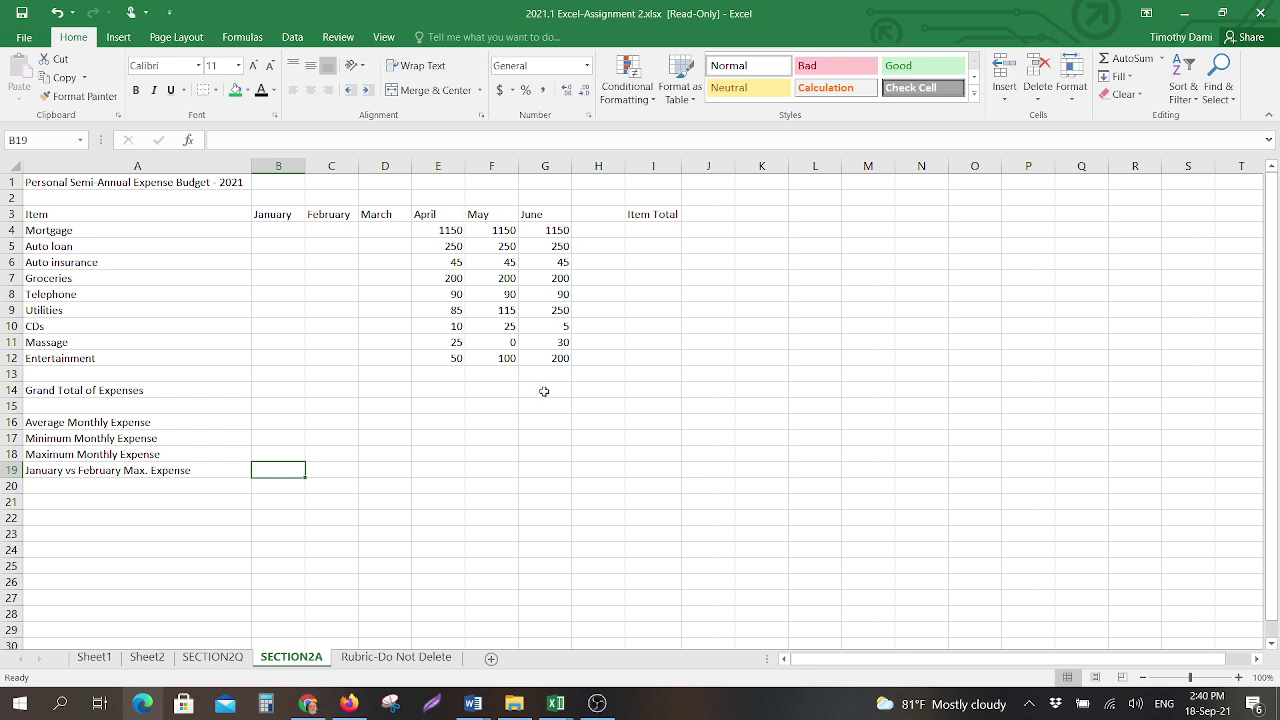
{"action": "left_click_drag", "start_coordinate": [428, 214], "coordinate": [560, 360]}
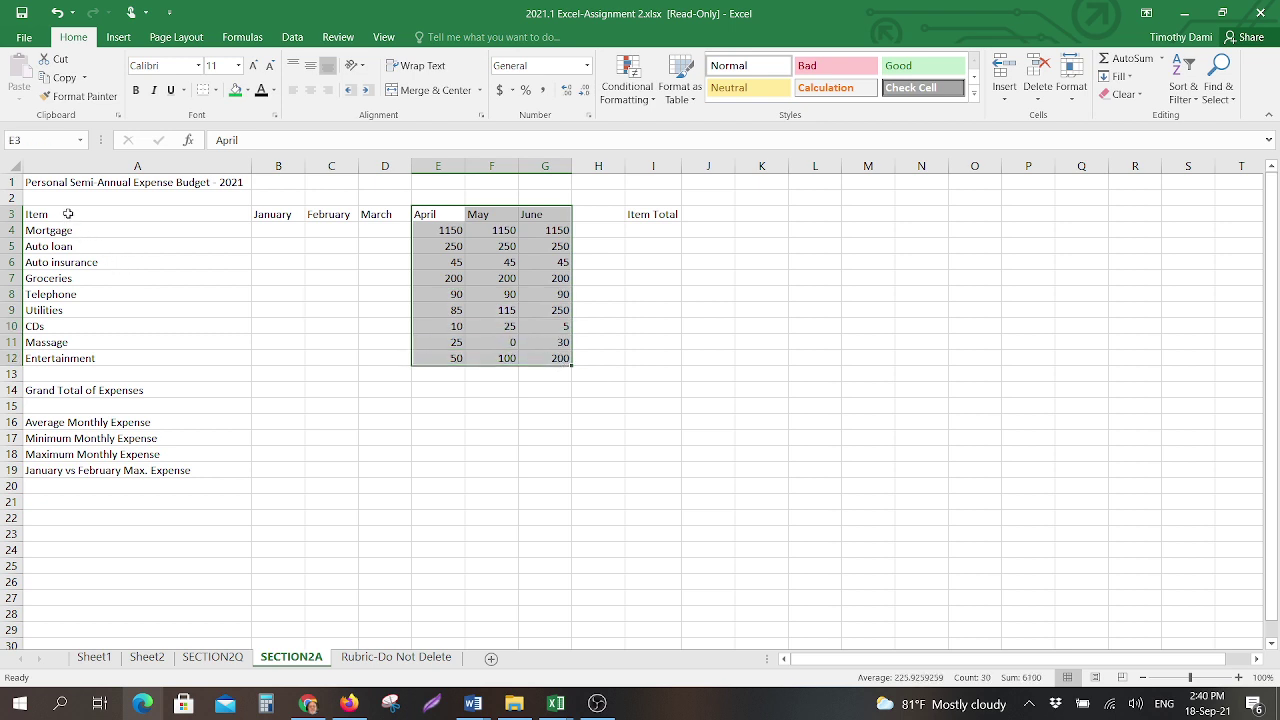
{"action": "left_click_drag", "start_coordinate": [68, 214], "coordinate": [84, 356]}
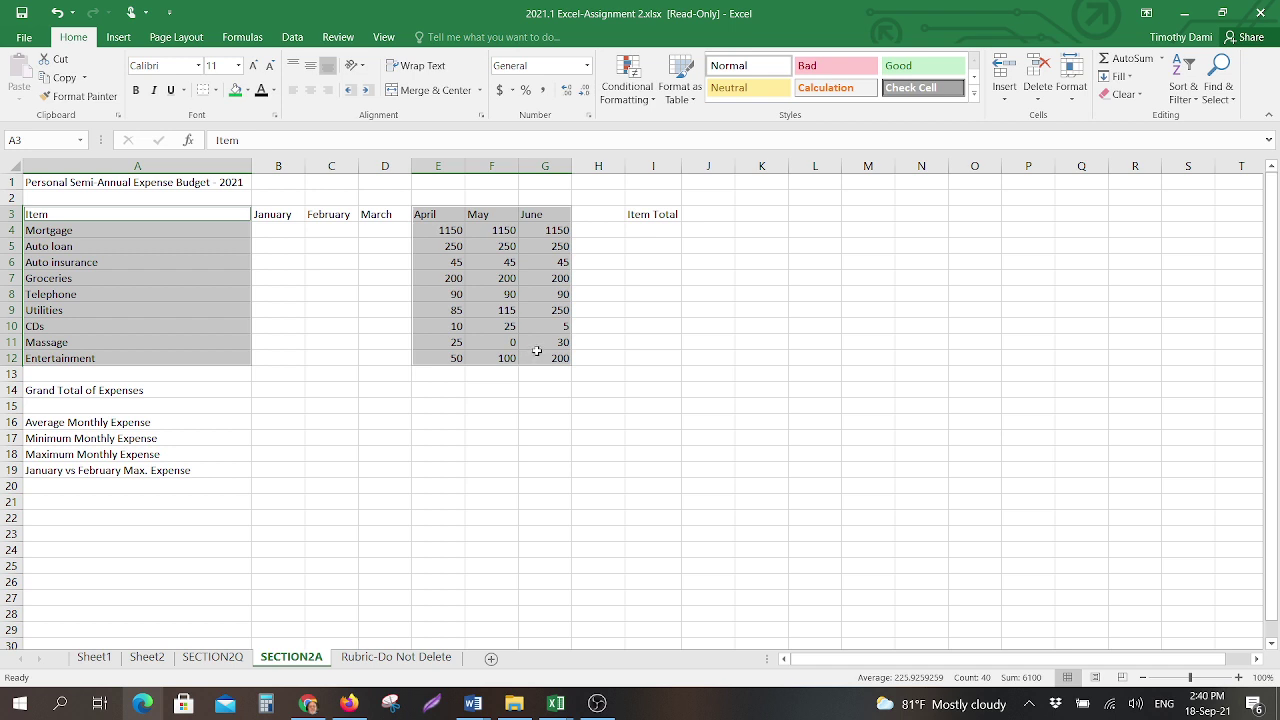
{"action": "left_click", "coordinate": [385, 660]}
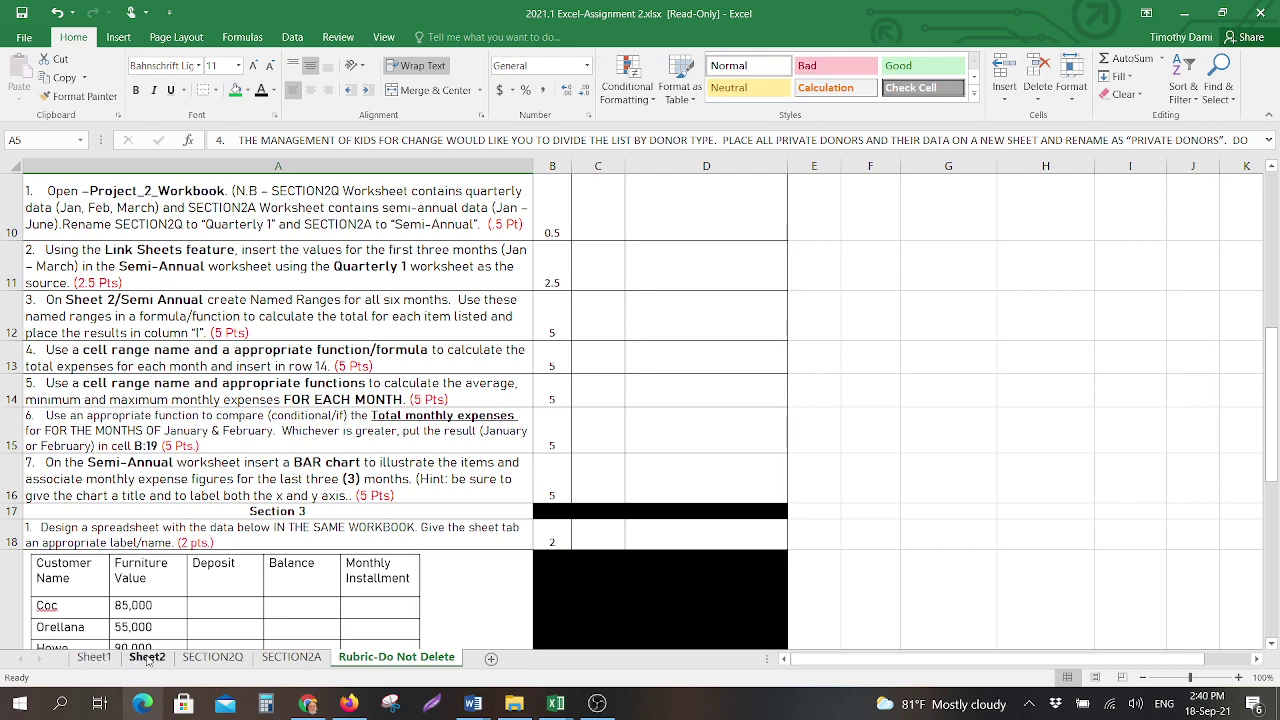
{"action": "left_click", "coordinate": [274, 480]}
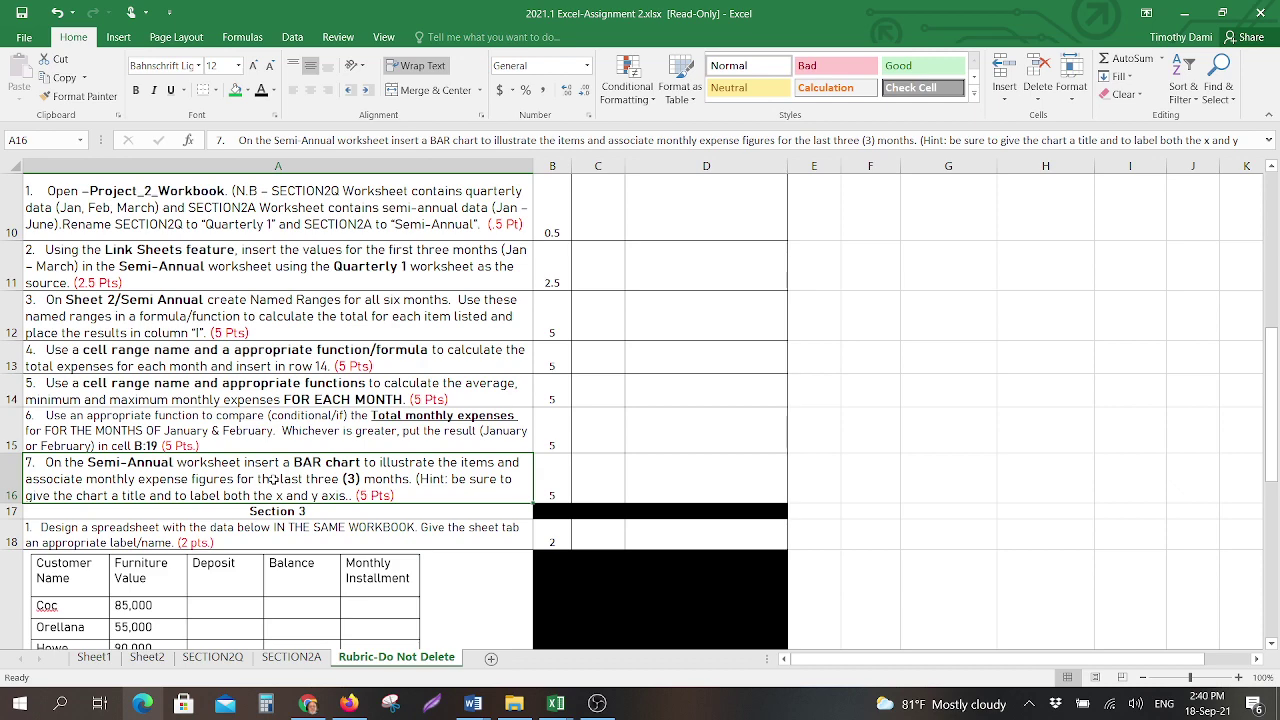
- Read the rubric's Section 3 tasks on the furniture credit spreadsheet, including its customer table, 25% deposit terms and alphabetical sorting
{"action": "left_click", "coordinate": [245, 528]}
{"action": "scroll", "coordinate": [255, 527], "scroll_direction": "down", "scroll_amount": 2}
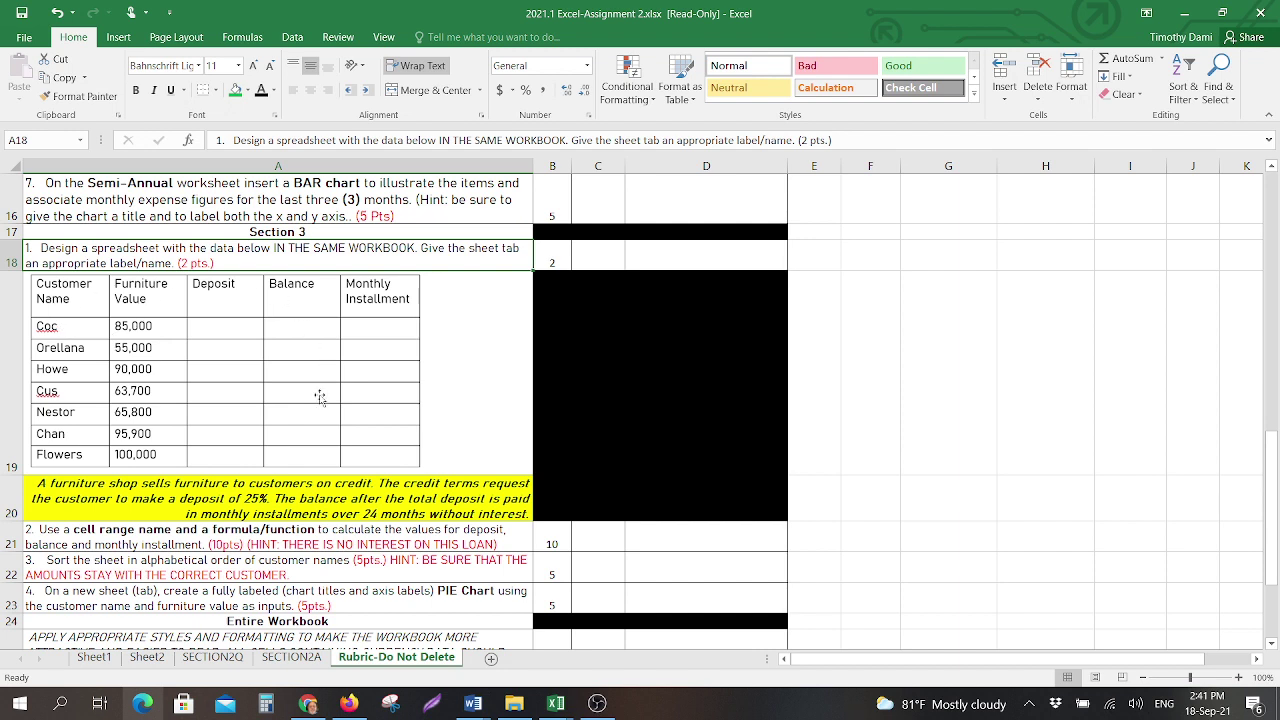
{"action": "left_click", "coordinate": [138, 338]}
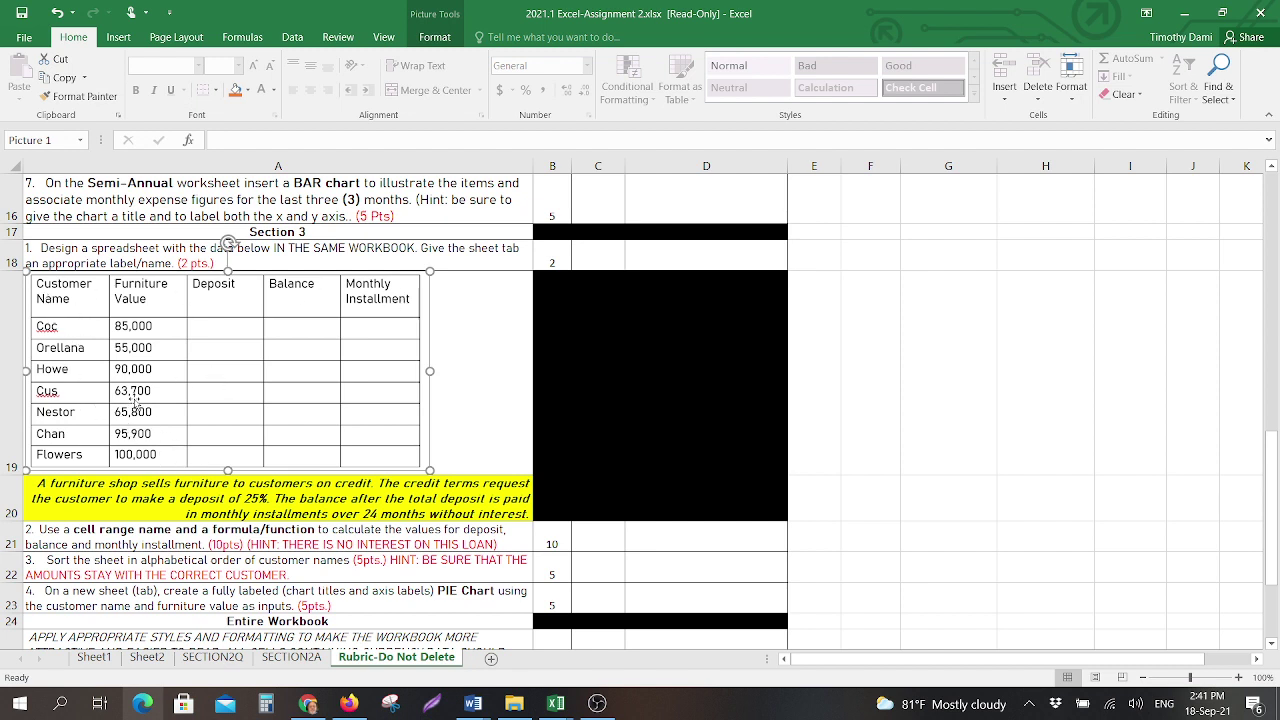
{"action": "left_click", "coordinate": [198, 498]}
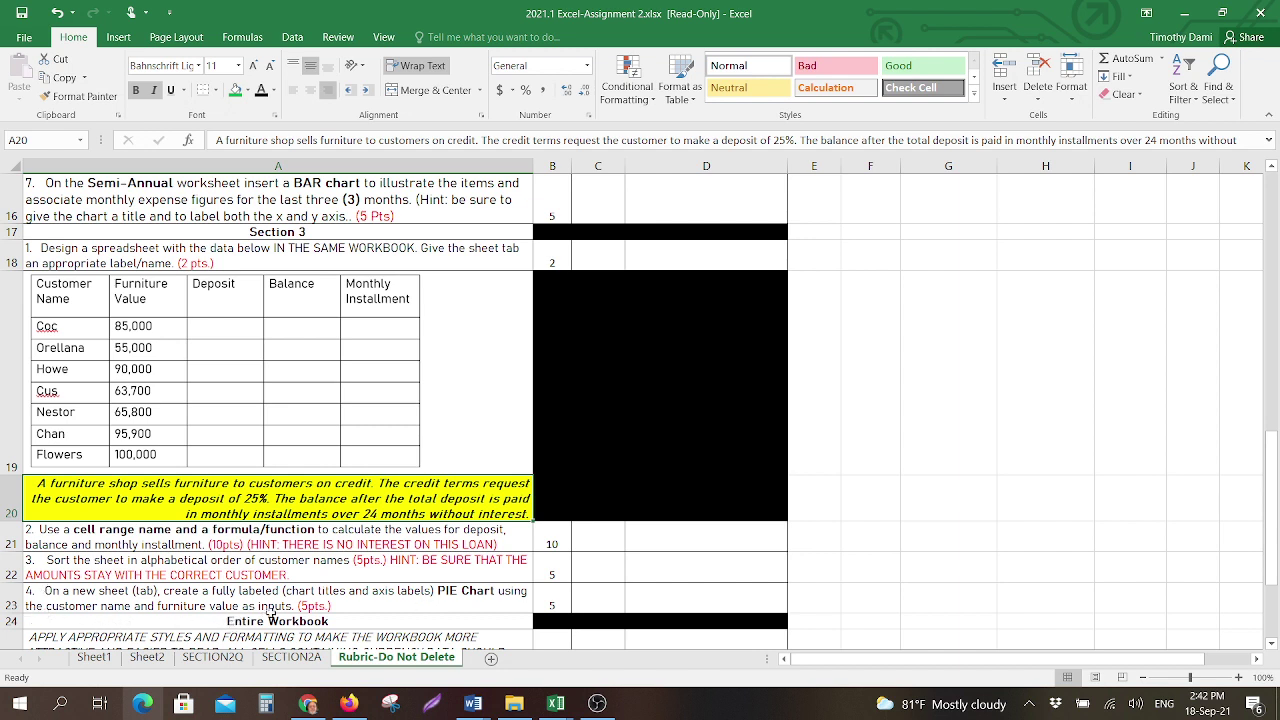
{"action": "left_click", "coordinate": [157, 574]}
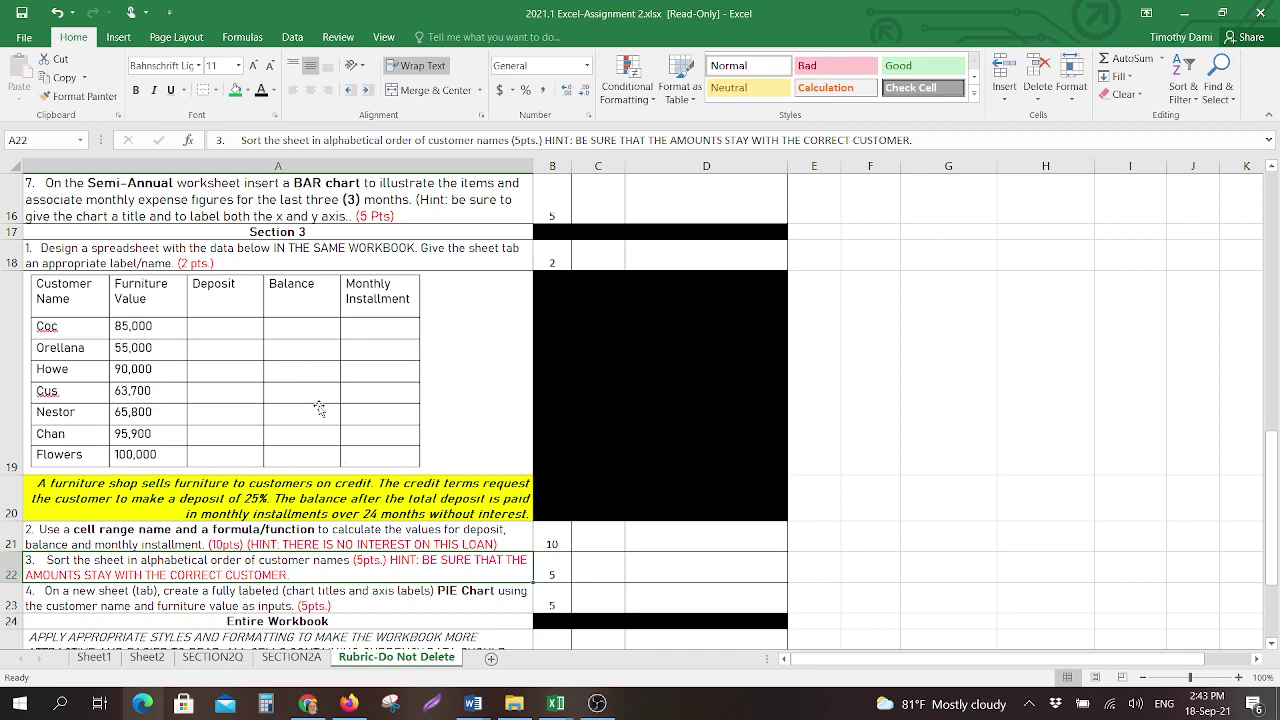
- Read the rubric's Entire Workbook requirements on styles, currency, borders and conditional formatting, plus the file name instruction in row 26
{"action": "scroll", "coordinate": [390, 562], "scroll_direction": "down", "scroll_amount": 2}
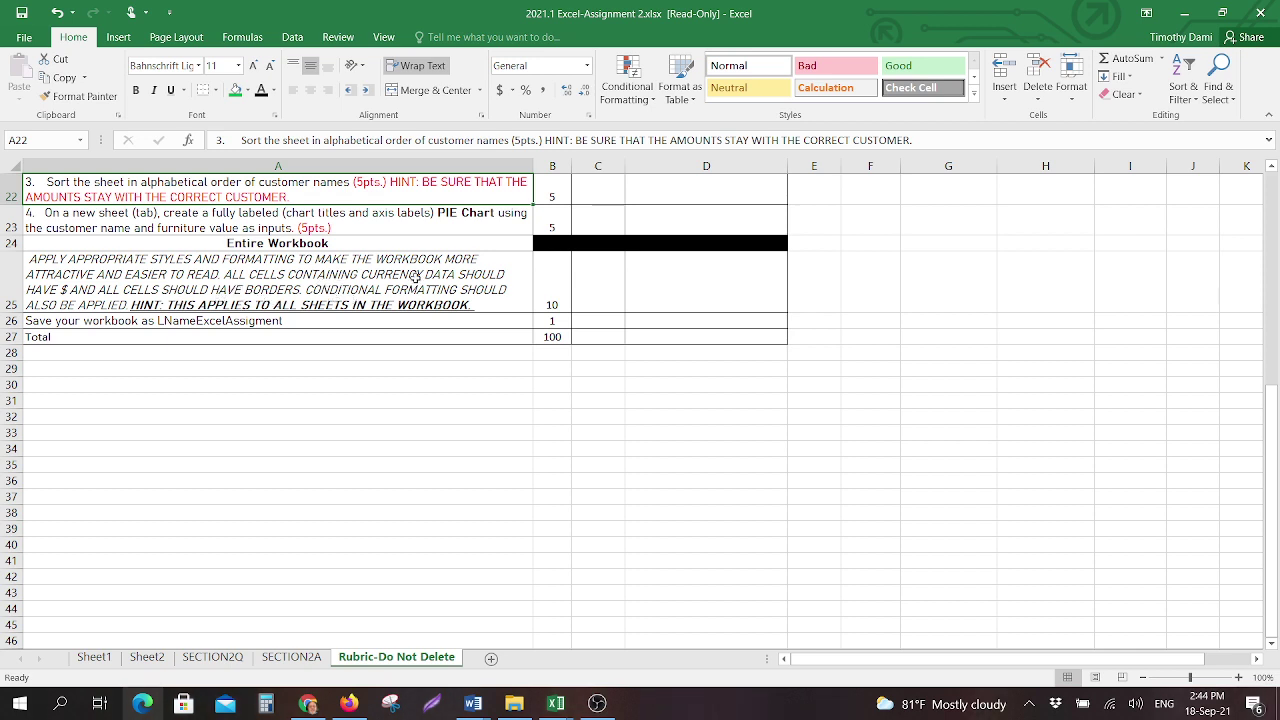
{"action": "left_click", "coordinate": [557, 295]}
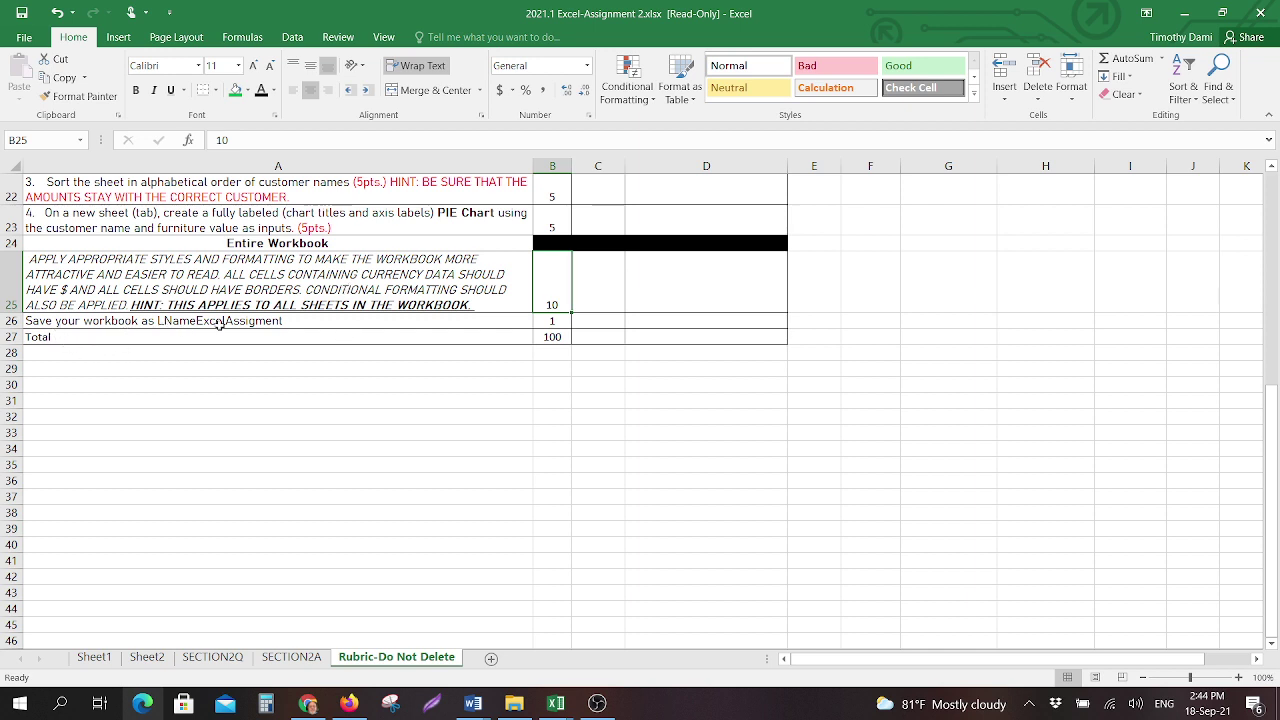
{"action": "left_click", "coordinate": [339, 318]}
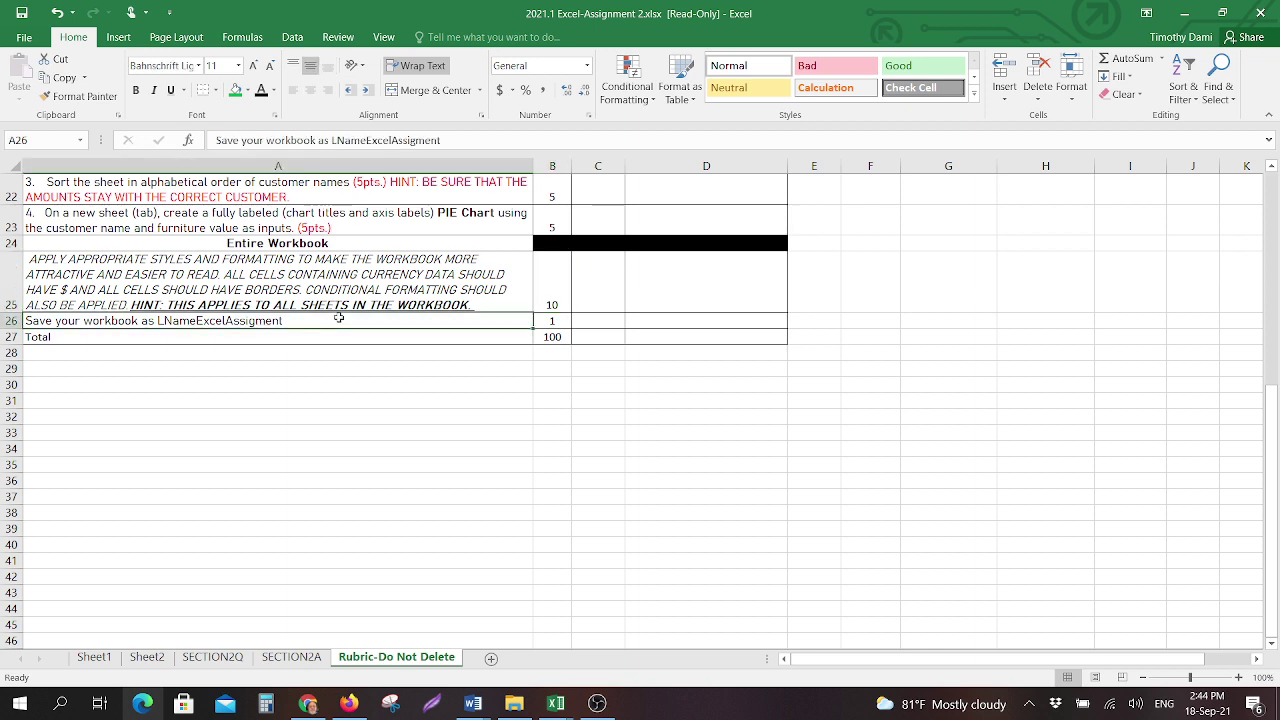
{"action": "left_click", "coordinate": [553, 321]}
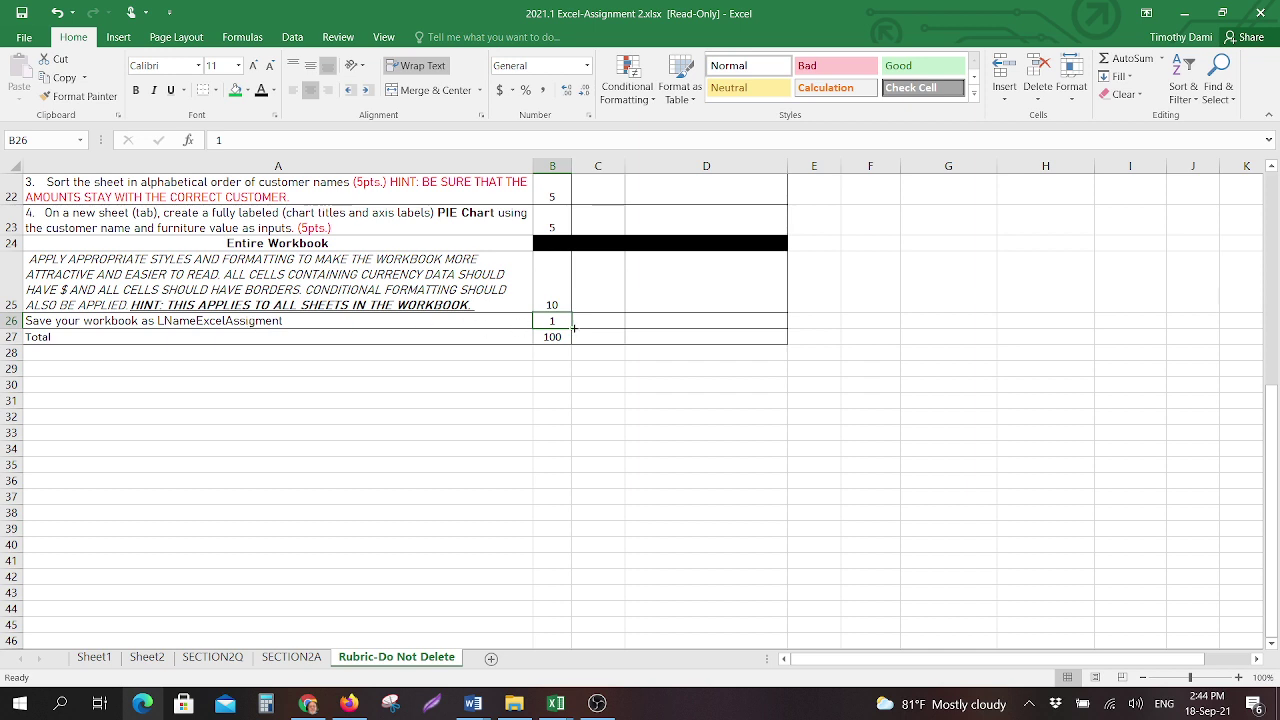
{"action": "left_click", "coordinate": [223, 319]}
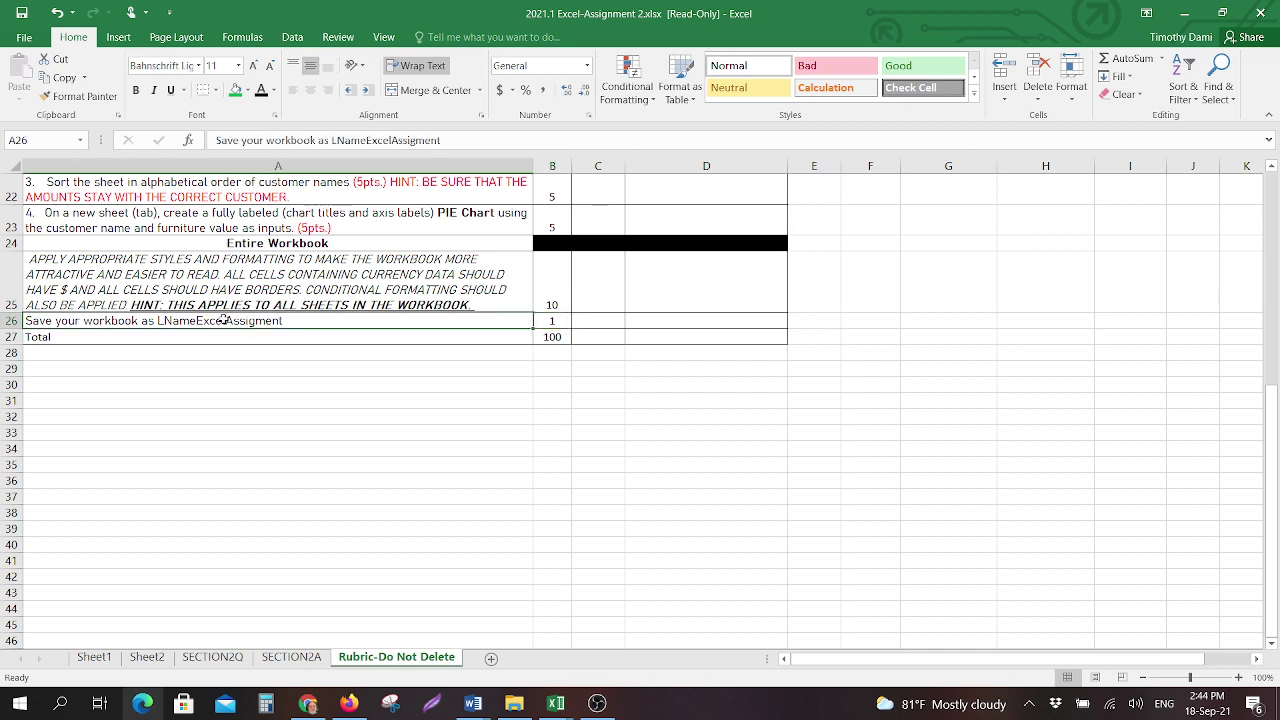
- Review the sheet plan in F1:I8 beside the Section 1 rubric, covering the starting sheets, their new names and the sheets to add
{"action": "scroll", "coordinate": [519, 399], "scroll_direction": "up", "scroll_amount": 2}
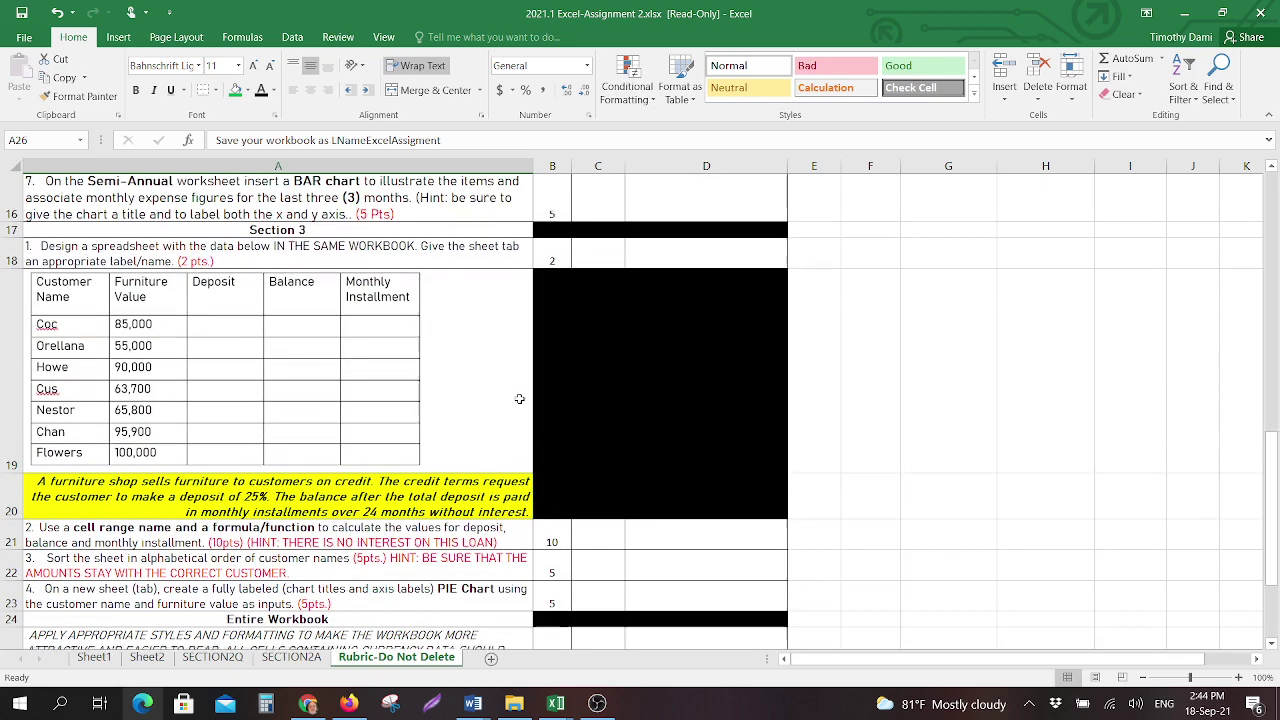
{"action": "scroll", "coordinate": [519, 399], "scroll_direction": "up", "scroll_amount": 5}
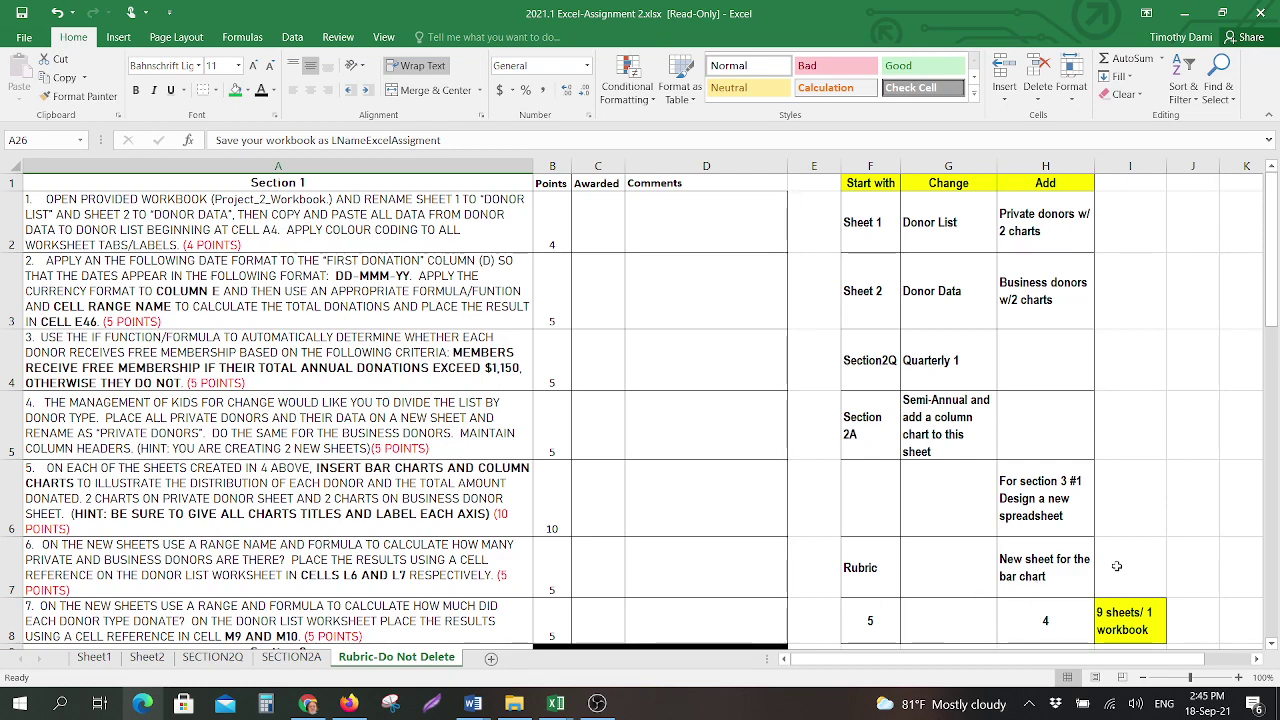
{"action": "scroll", "coordinate": [1117, 566], "scroll_direction": "down", "scroll_amount": 1}
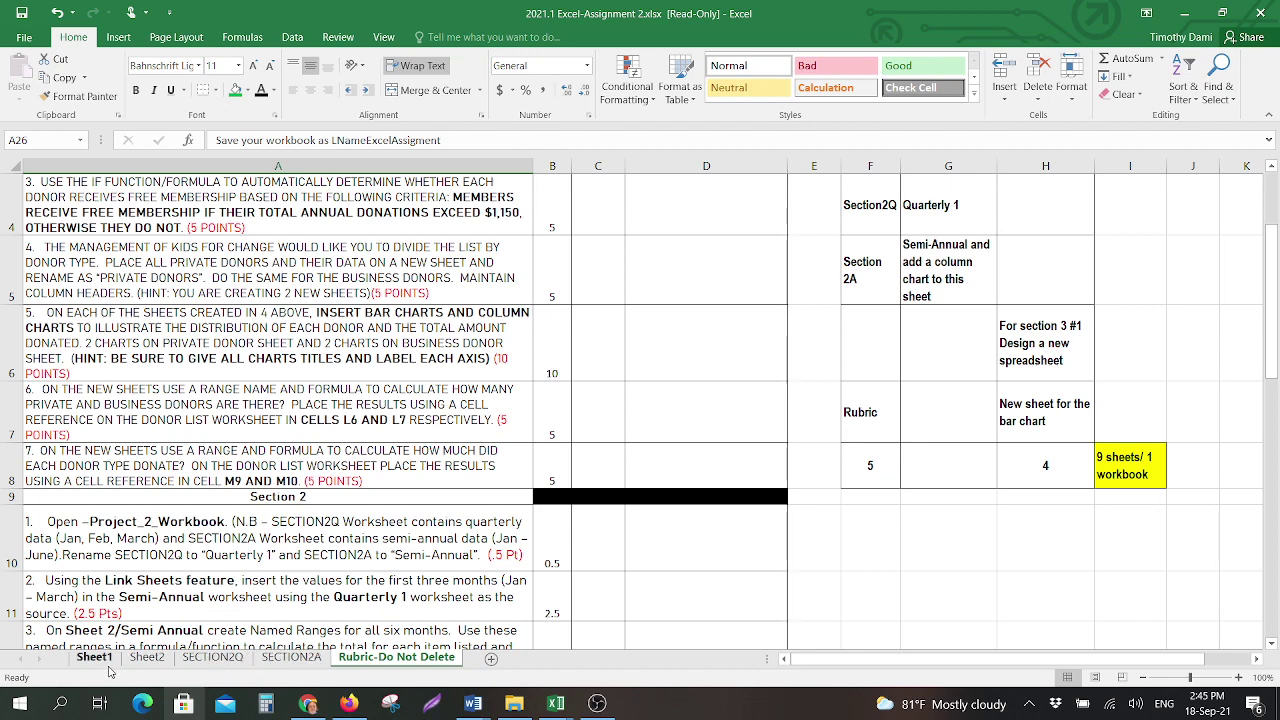
{"action": "scroll", "coordinate": [952, 392], "scroll_direction": "up", "scroll_amount": 1}
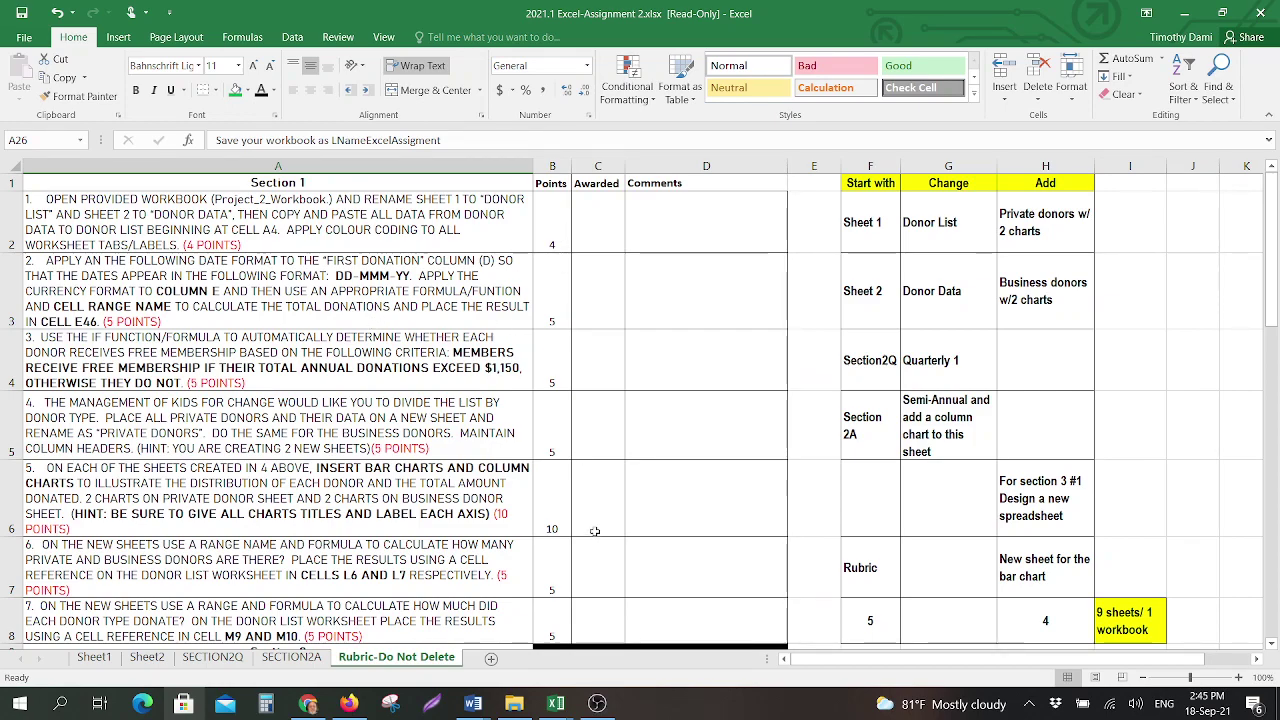
- Skim the rubric's Section 2 and Section 3 tasks as a final recap
{"action": "scroll", "coordinate": [599, 520], "scroll_direction": "down", "scroll_amount": 3}
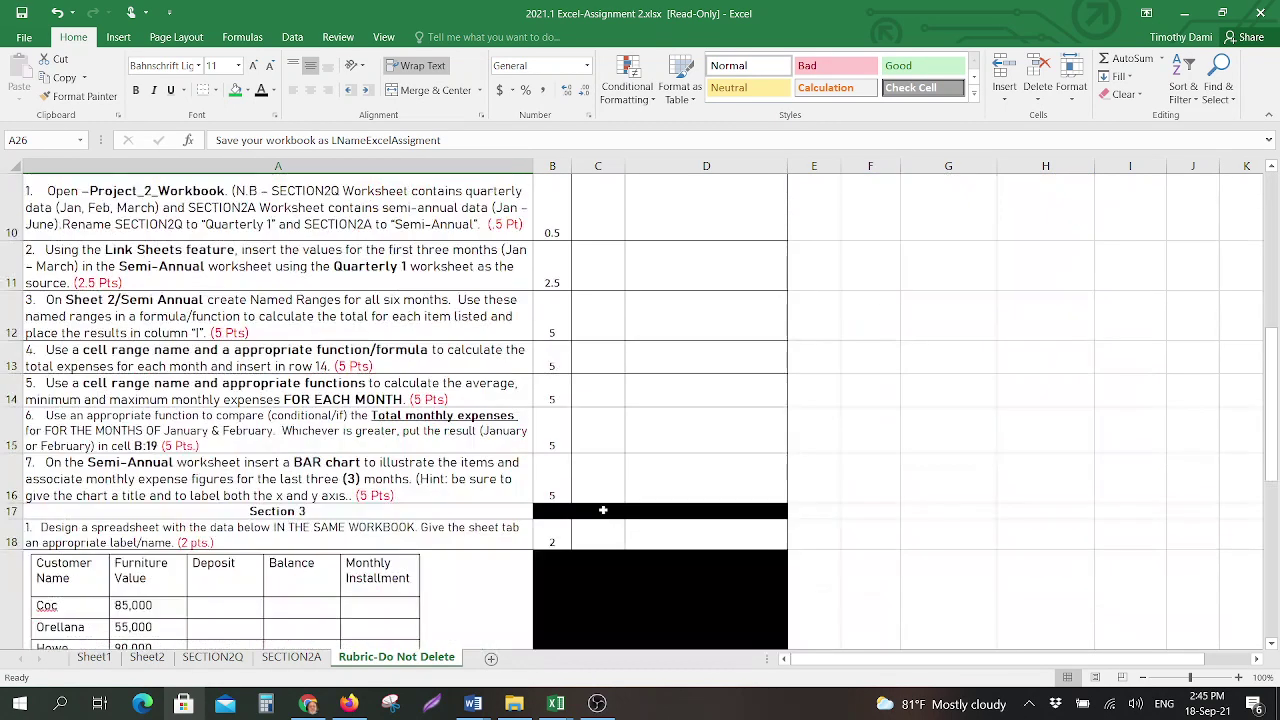
{"action": "scroll", "coordinate": [603, 510], "scroll_direction": "down", "scroll_amount": 3}
{"action": "scroll", "coordinate": [604, 510], "scroll_direction": "up", "scroll_amount": 3}
{"action": "scroll", "coordinate": [608, 496], "scroll_direction": "up", "scroll_amount": 2}
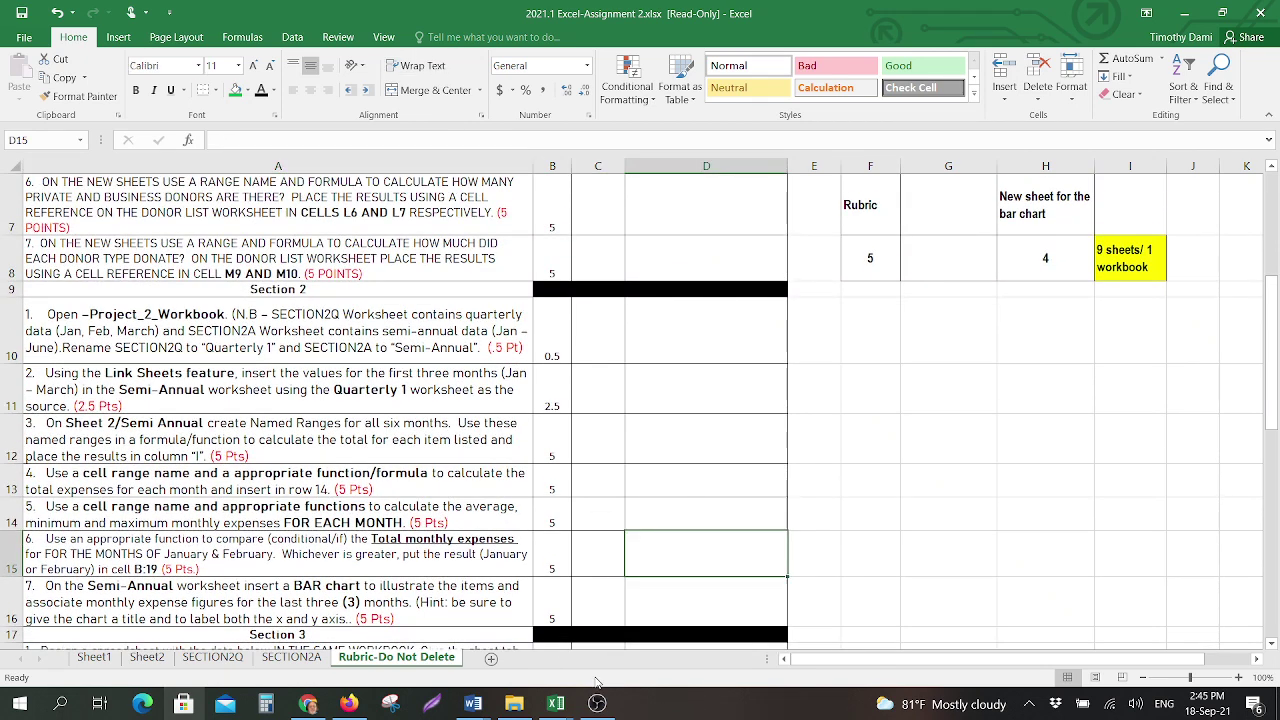
- Switch to Firefox and check the Assignment #2 Excel page for its due date and attached workbook
{"action": "left_click", "coordinate": [349, 704]}
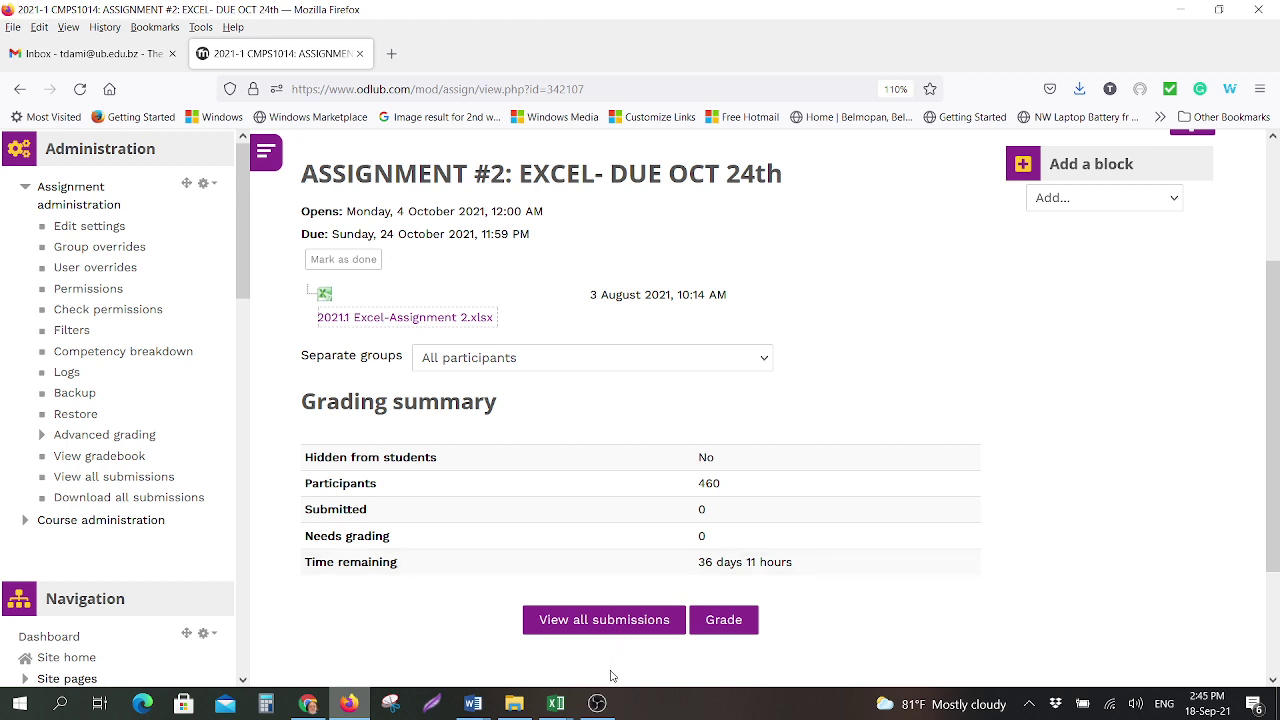
{"action": "left_click", "coordinate": [600, 705]}
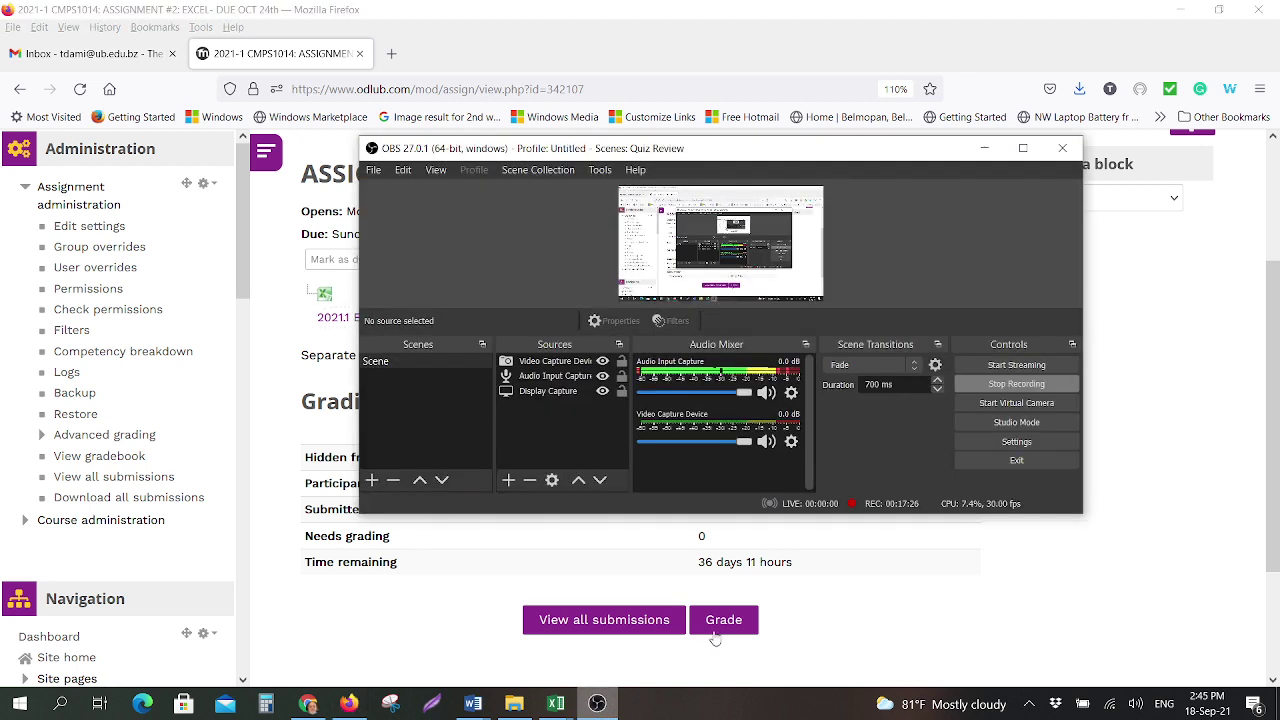